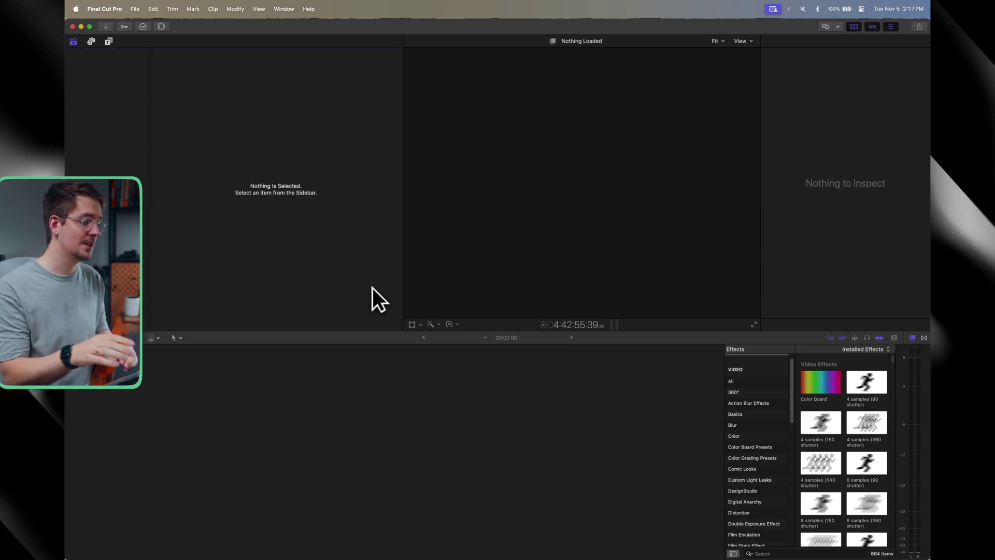
Close the Effects browser with Command-0 so the timeline area is larger
{"action": "key", "text": "super+0"}
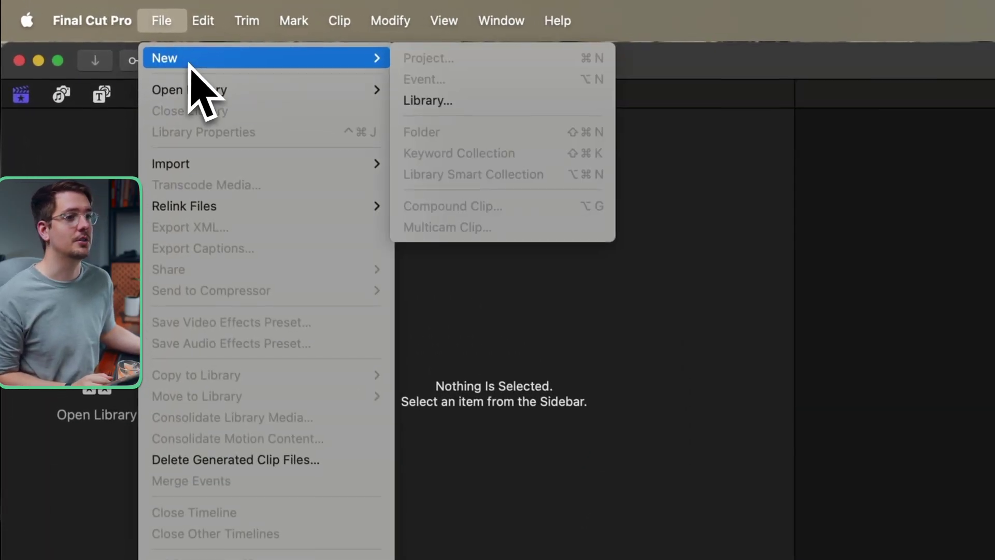
Create a new library named 'Final Cut Pro Tutorial' in the Test Projects folder
{"action": "left_click", "coordinate": [409, 102]}
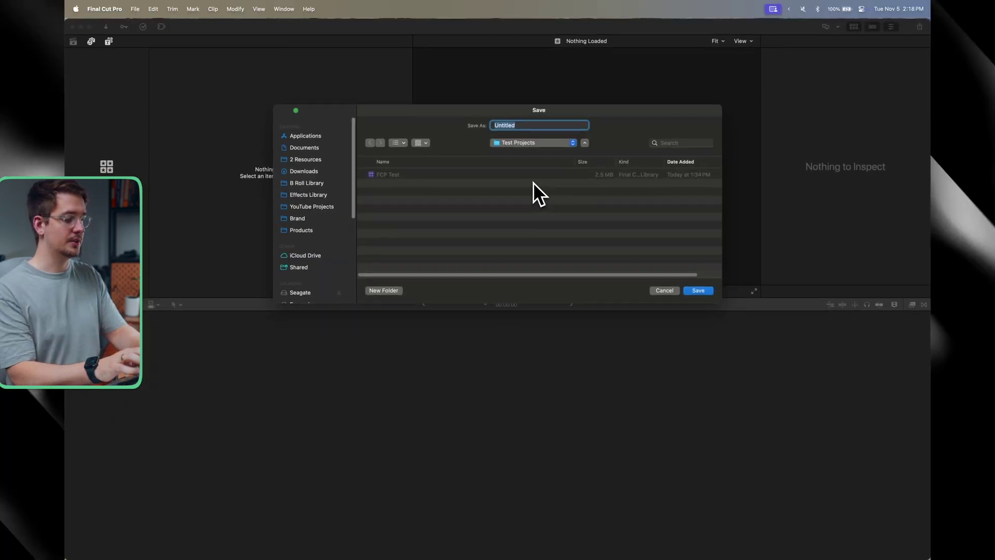
{"action": "type", "text": "Final Cut P"}
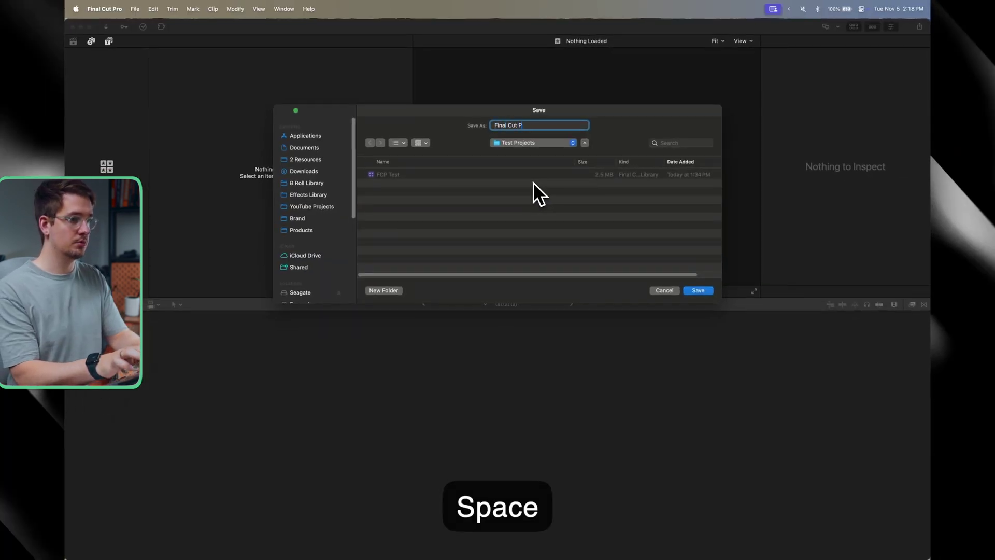
{"action": "type", "text": "ro Tutorial"}
{"action": "left_click", "coordinate": [697, 291]}
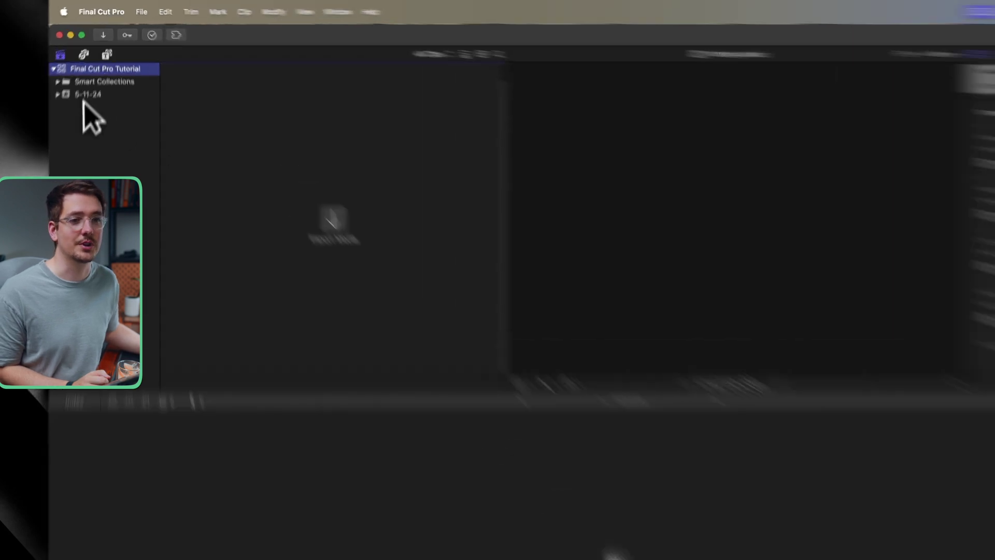
Rename the 5-11-24 event in the sidebar to 'YouTube Video'
{"action": "left_click", "coordinate": [82, 95]}
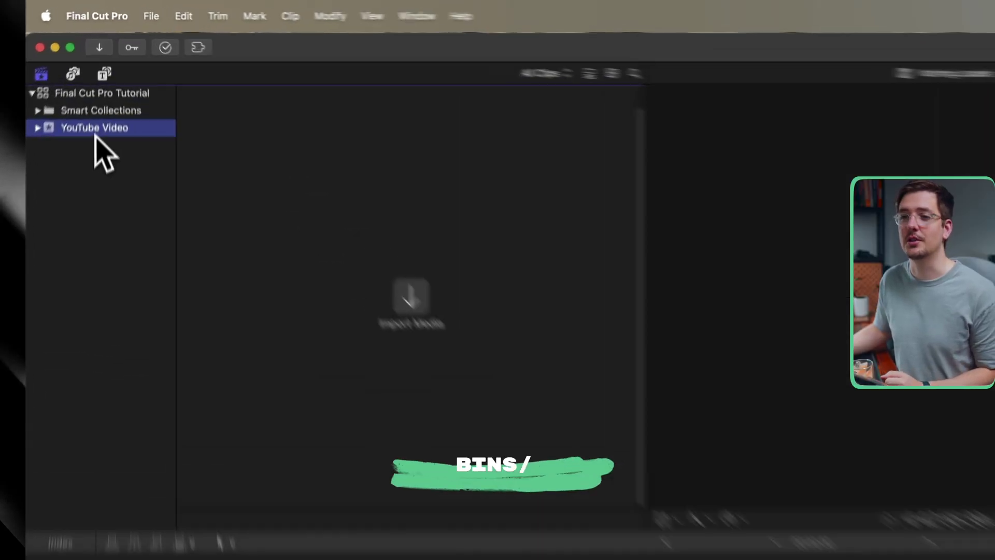
Add two keyword collections, 'Footage' and 'Audio', to the YouTube Video event
{"action": "right_click", "coordinate": [103, 74]}
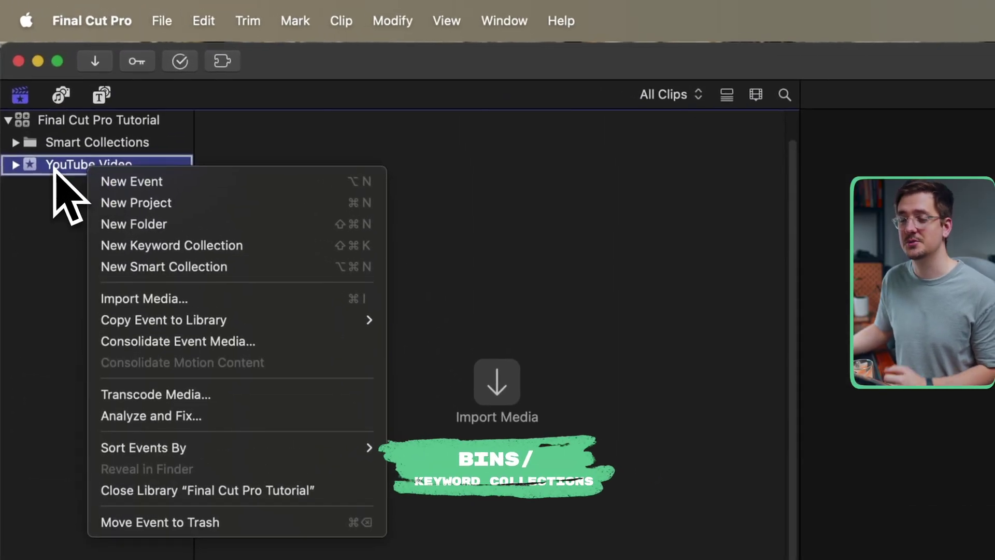
{"action": "left_click", "coordinate": [228, 248]}
{"action": "type", "text": "Footage"}
{"action": "key", "text": "Return"}
{"action": "right_click", "coordinate": [111, 167]}
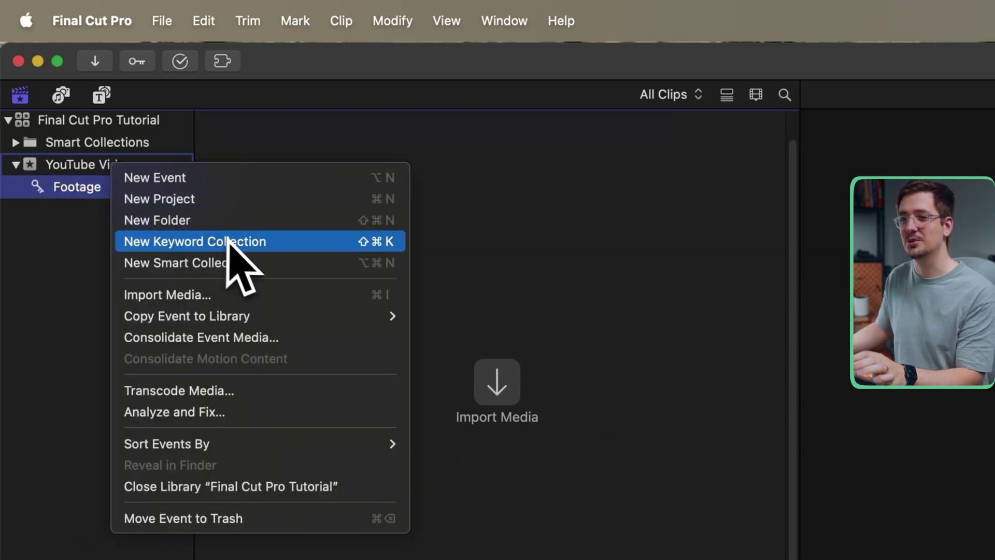
{"action": "left_click", "coordinate": [254, 246]}
{"action": "type", "text": "Audio"}
{"action": "key", "text": "Return"}
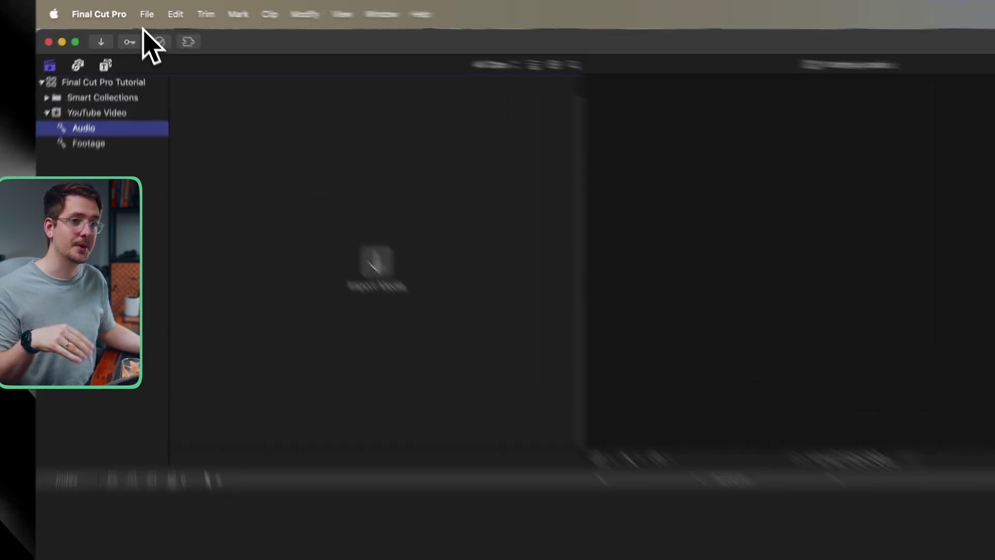
Open the Media Import window from the File menu
{"action": "left_click", "coordinate": [135, 9]}
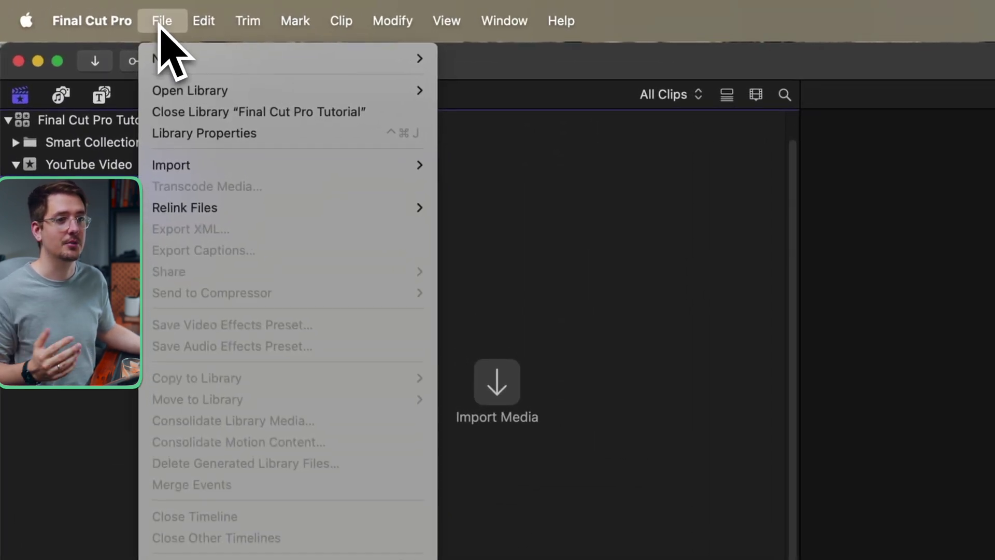
{"action": "mouse_move", "coordinate": [220, 174]}
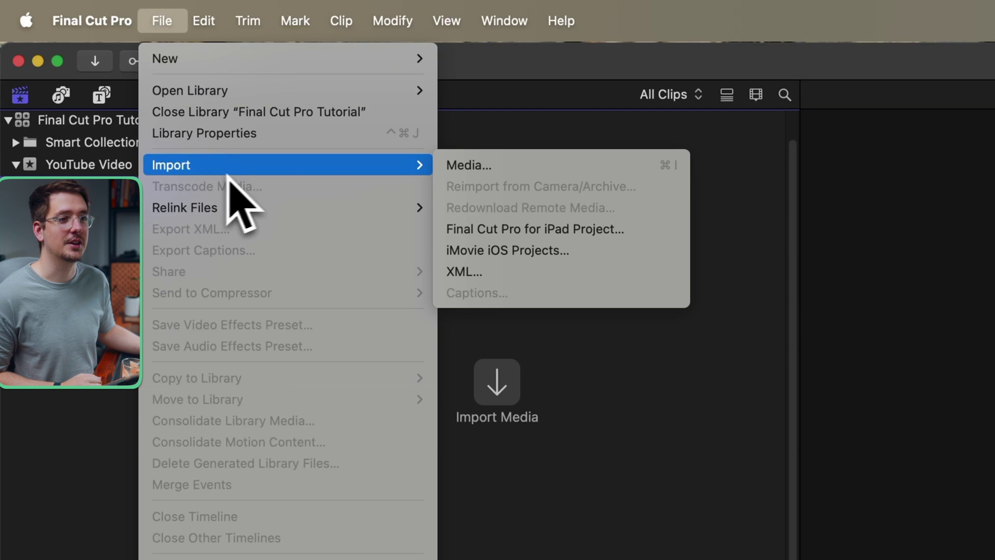
{"action": "left_click", "coordinate": [468, 165]}
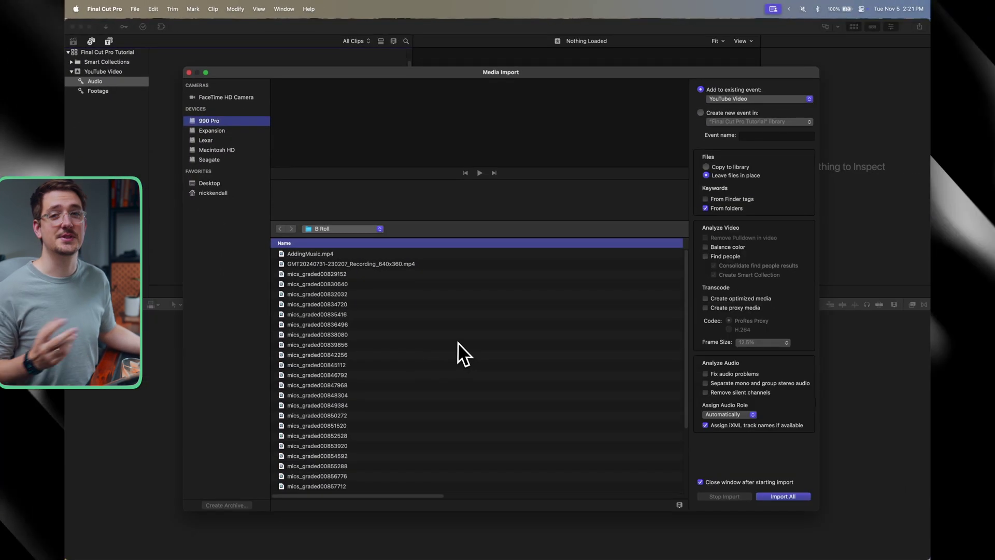
Preview several B Roll clips, then select ten from mics_graded00835416 through mics_graded00849384
{"action": "left_click", "coordinate": [363, 303]}
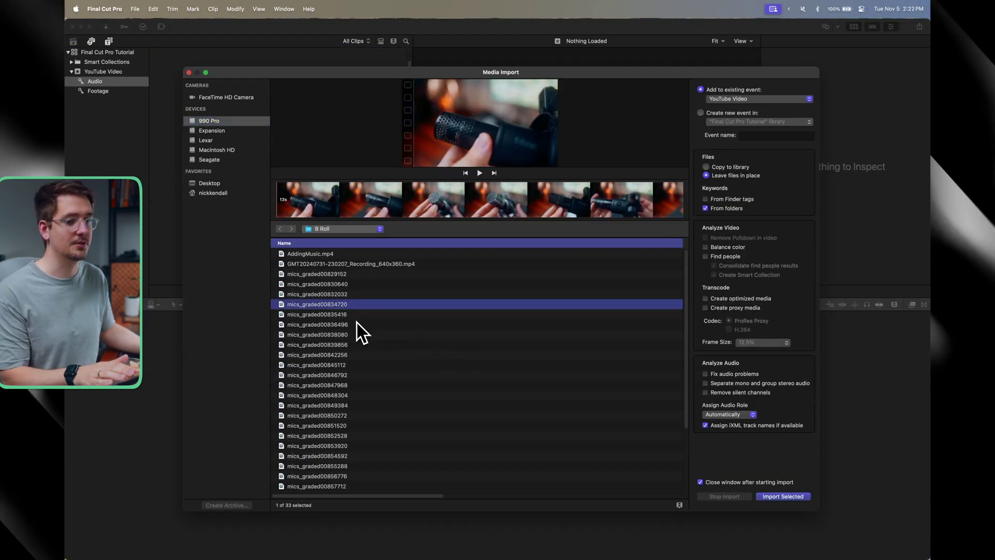
{"action": "left_click", "coordinate": [356, 324]}
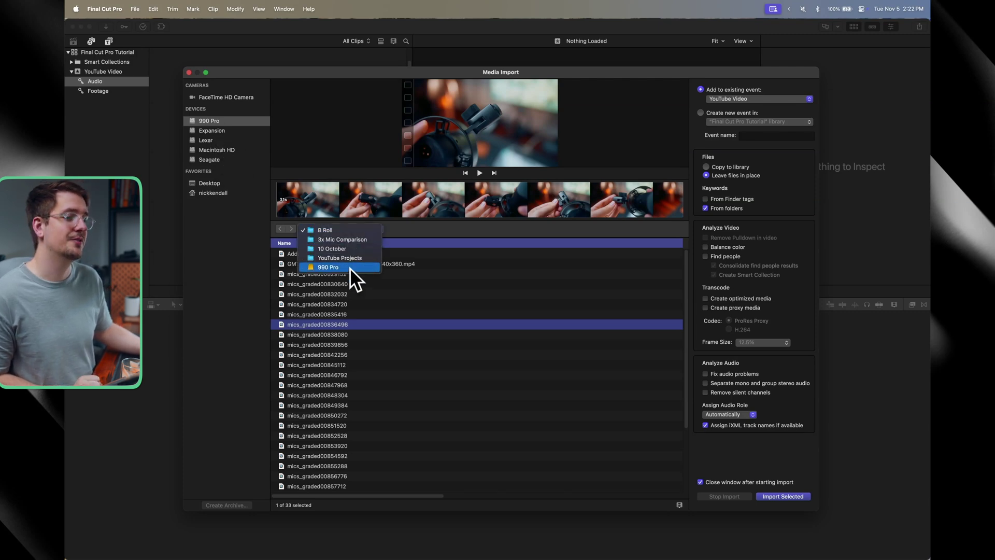
{"action": "left_click", "coordinate": [326, 345]}
{"action": "left_click", "coordinate": [350, 395]}
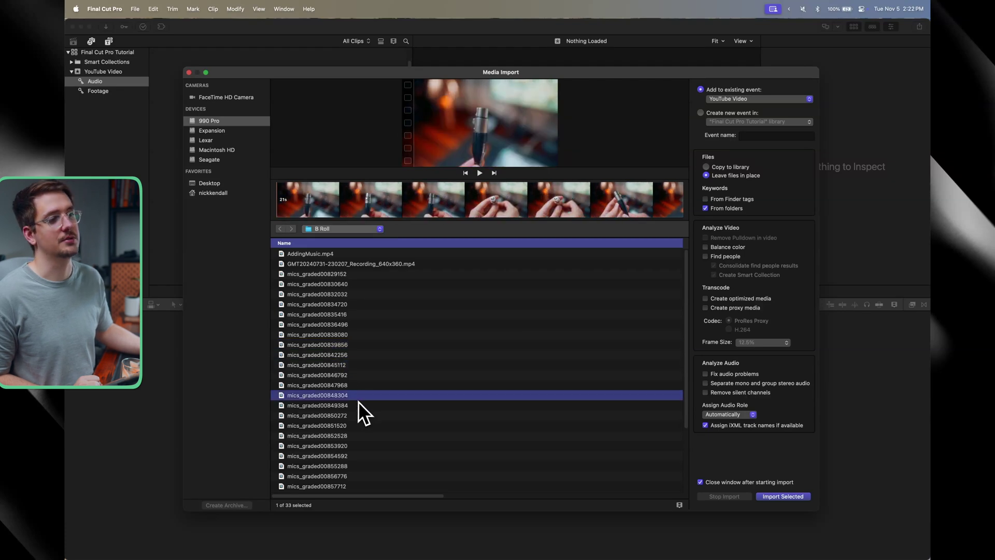
{"action": "left_click", "coordinate": [352, 385]}
{"action": "left_click", "coordinate": [373, 334]}
{"action": "left_click", "coordinate": [406, 208]}
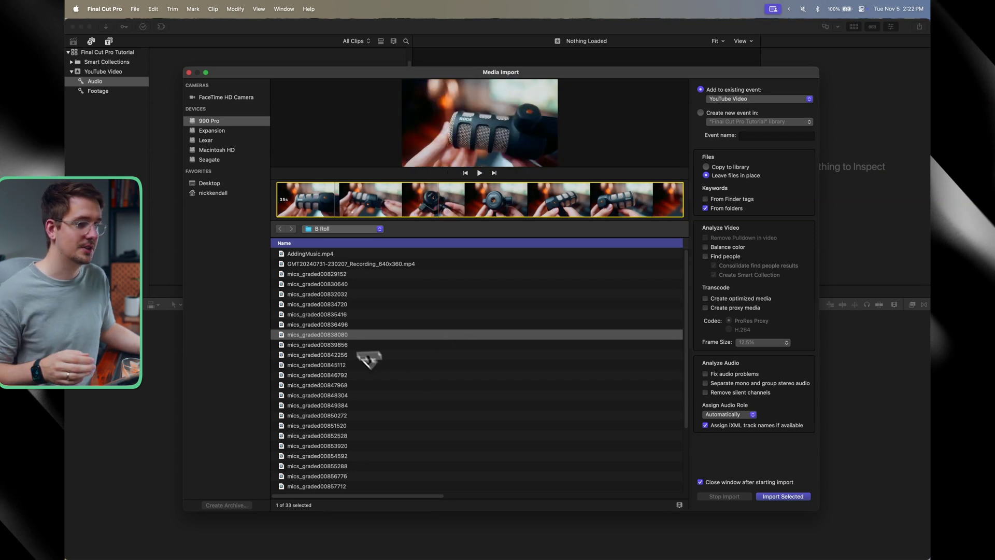
{"action": "left_click", "coordinate": [357, 314]}
{"action": "left_click", "coordinate": [375, 405], "text": "shift"}
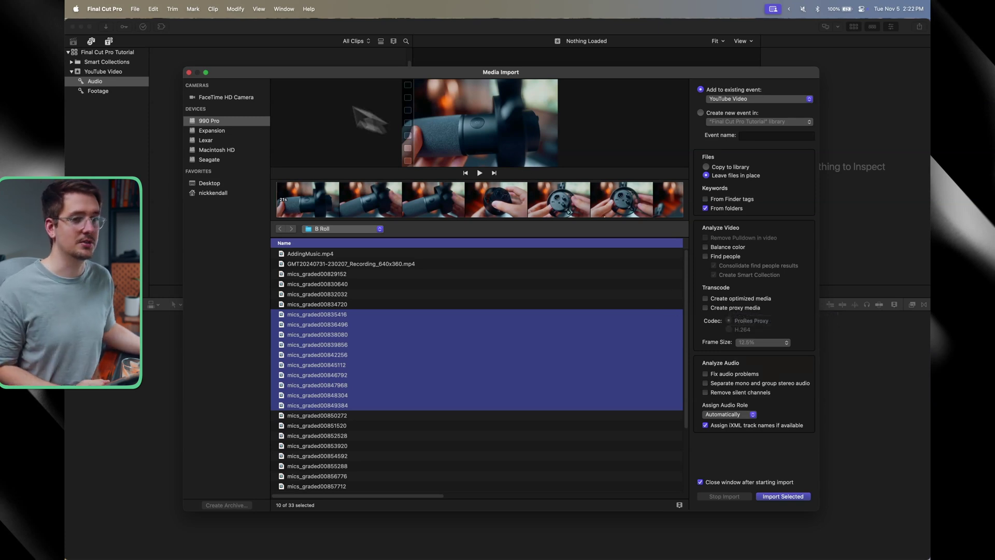
Drag 17 mics_graded files from Finder's B Roll folder onto the Footage keyword collection
{"action": "left_click", "coordinate": [189, 73]}
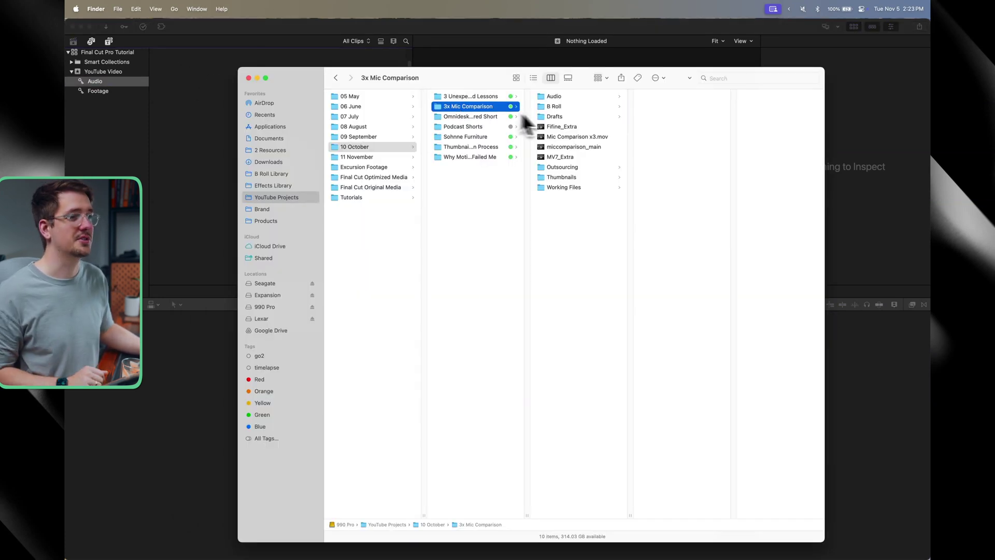
{"action": "left_click", "coordinate": [554, 106]}
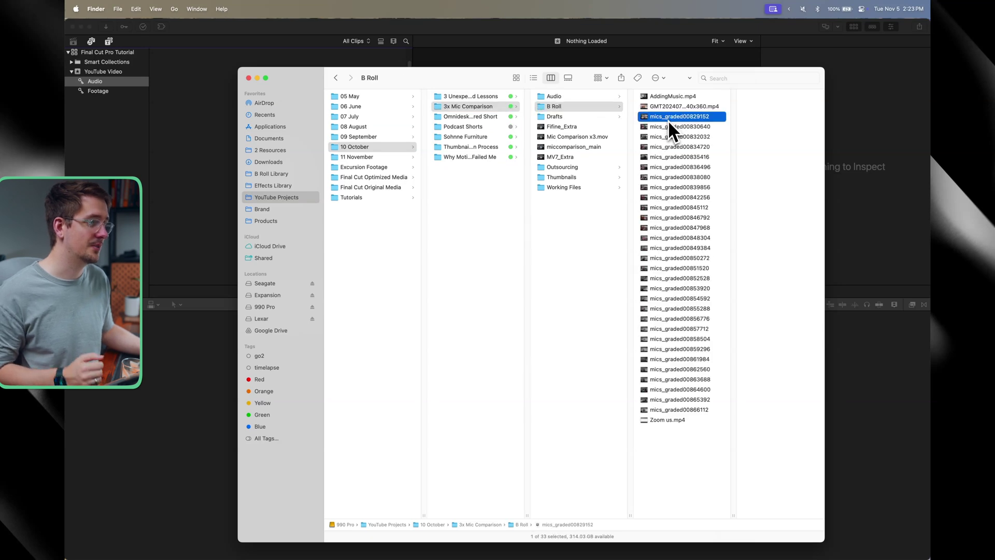
{"action": "left_click", "coordinate": [667, 117]}
{"action": "left_click", "coordinate": [659, 277], "text": "shift"}
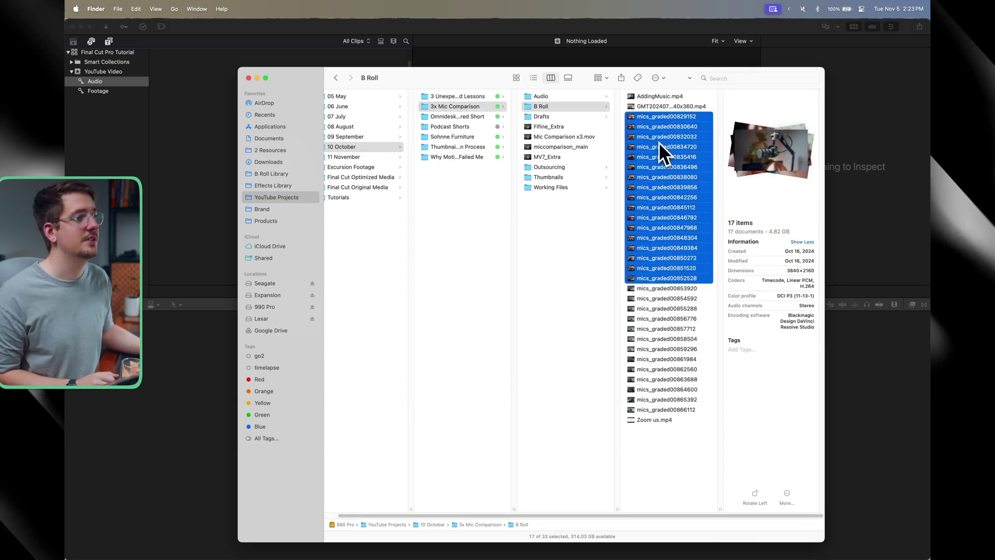
{"action": "left_click_drag", "start_coordinate": [645, 129], "coordinate": [97, 95]}
{"action": "left_click", "coordinate": [238, 28]}
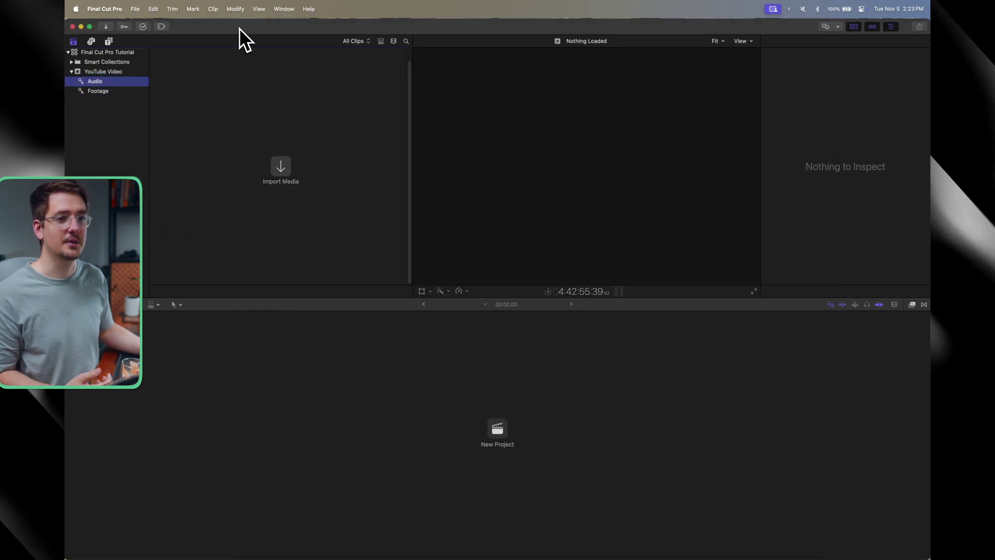
Select the Footage collection and scroll through its 17 mics_graded clips
{"action": "left_click", "coordinate": [90, 91]}
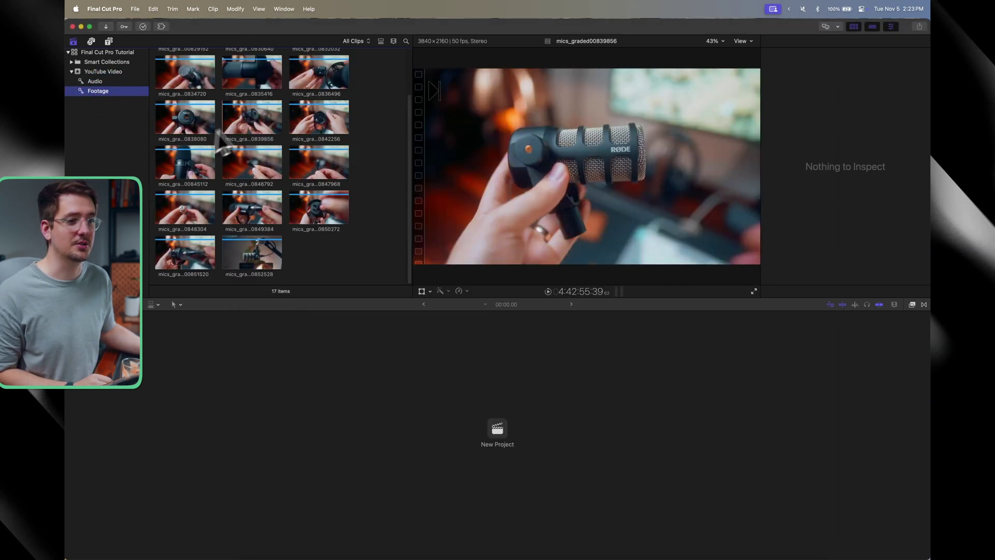
{"action": "scroll", "coordinate": [251, 101], "scroll_direction": "down", "scroll_amount": 2}
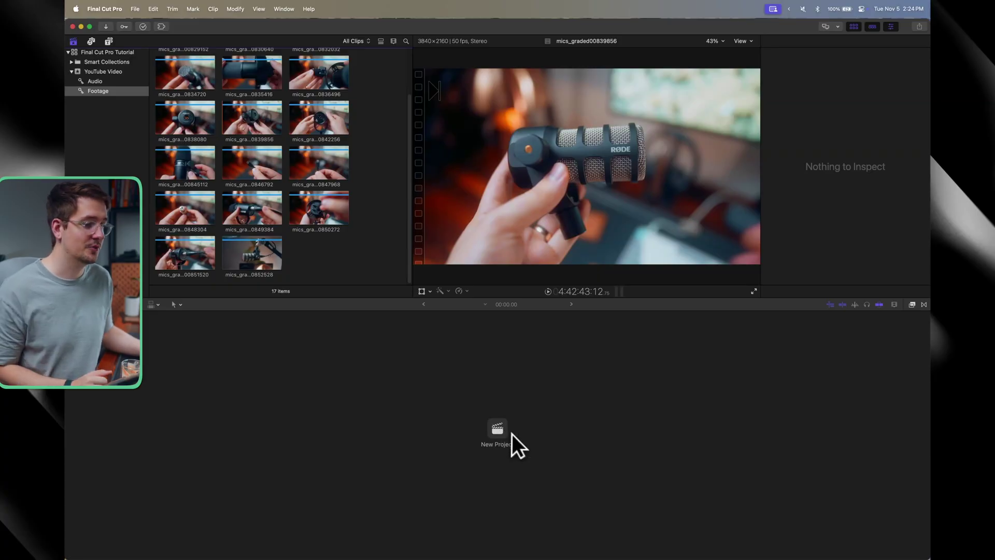
Create project 'YouTube Video (Longform)' with 4K 3840x2160, 25p, ProRes 422 settings
{"action": "left_click", "coordinate": [487, 425]}
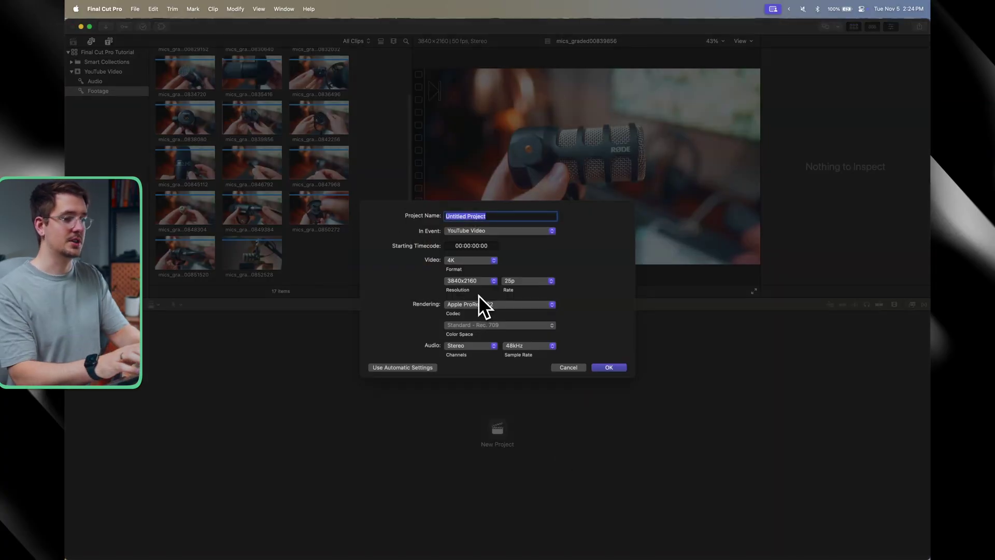
{"action": "type", "text": "YouTube Video (Lon"}
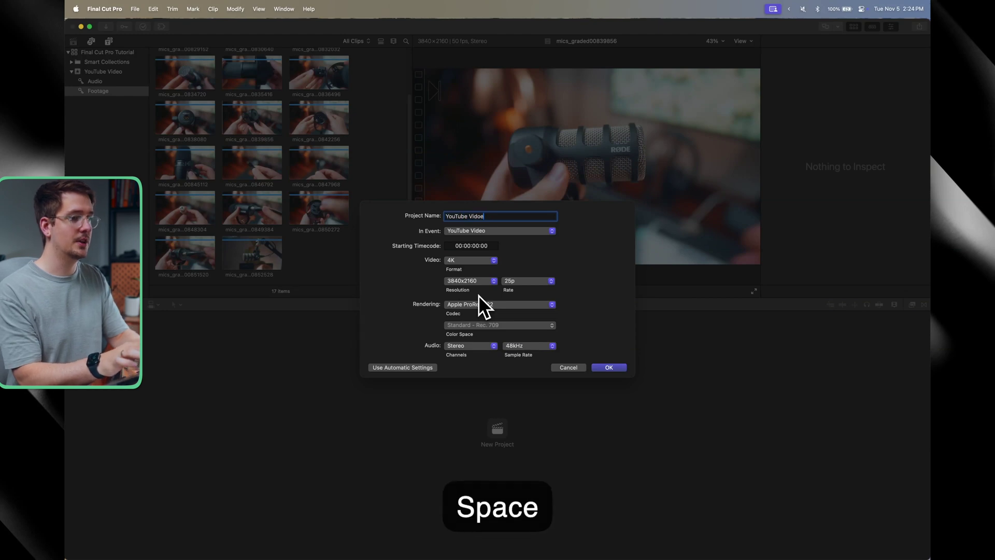
{"action": "type", "text": "gform)"}
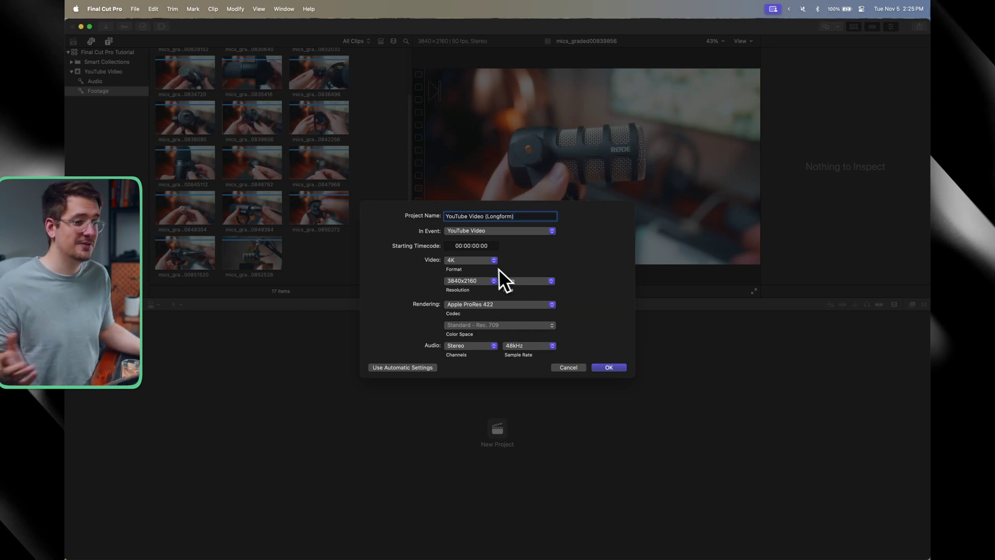
{"action": "left_click", "coordinate": [469, 260]}
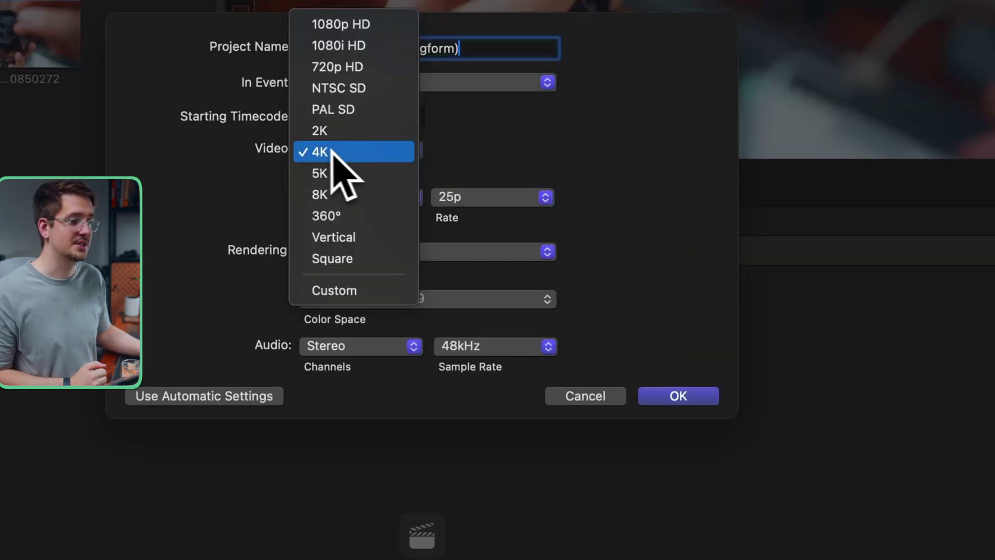
{"action": "left_click", "coordinate": [332, 151]}
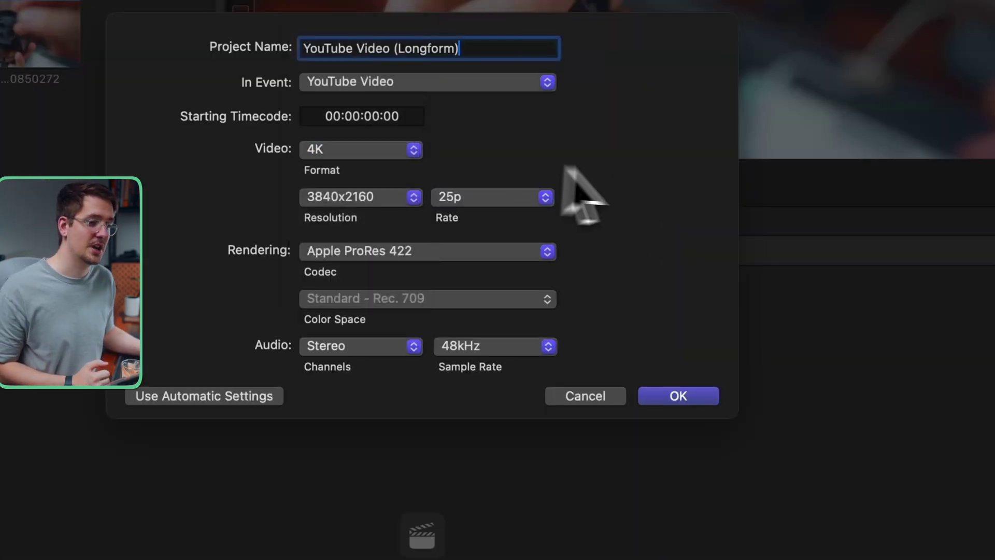
{"action": "left_click", "coordinate": [700, 394]}
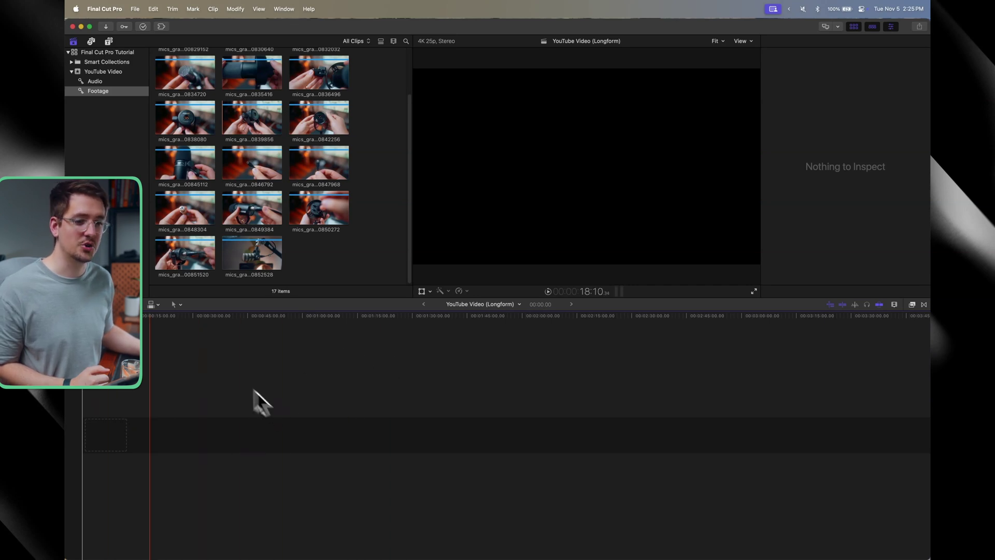
Show the whole YouTube Video event and select the first B Roll clip
{"action": "left_click", "coordinate": [99, 72]}
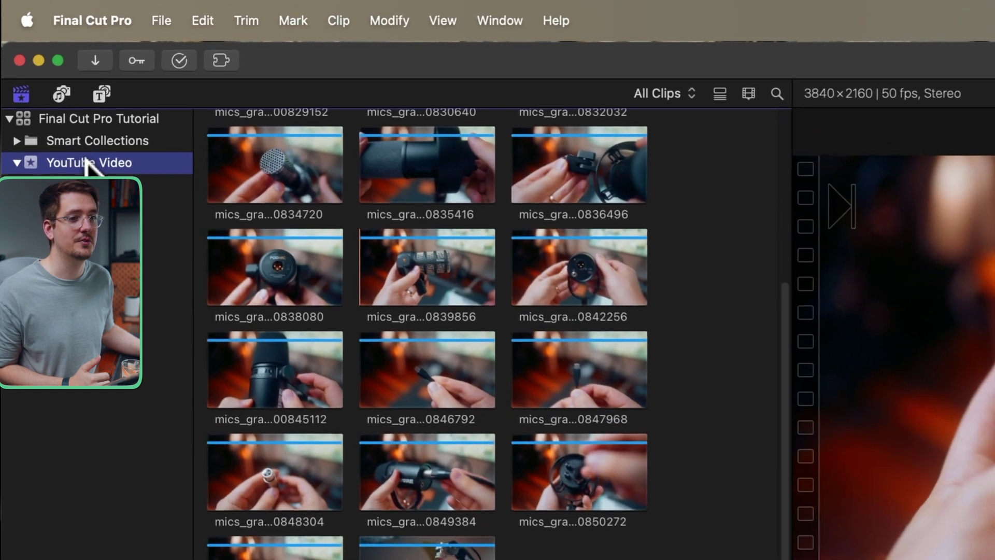
{"action": "scroll", "coordinate": [533, 435], "scroll_direction": "up", "scroll_amount": 5}
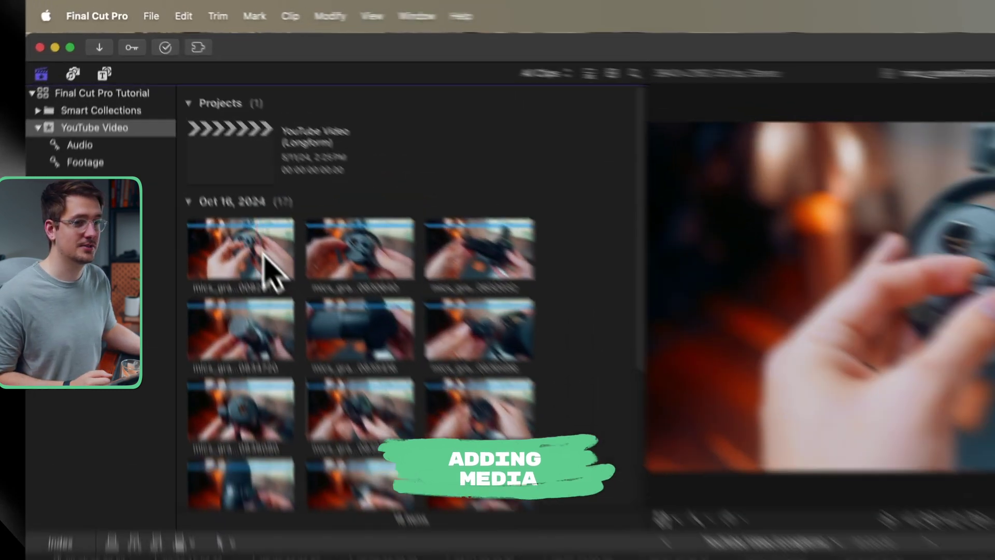
{"action": "left_click", "coordinate": [263, 254]}
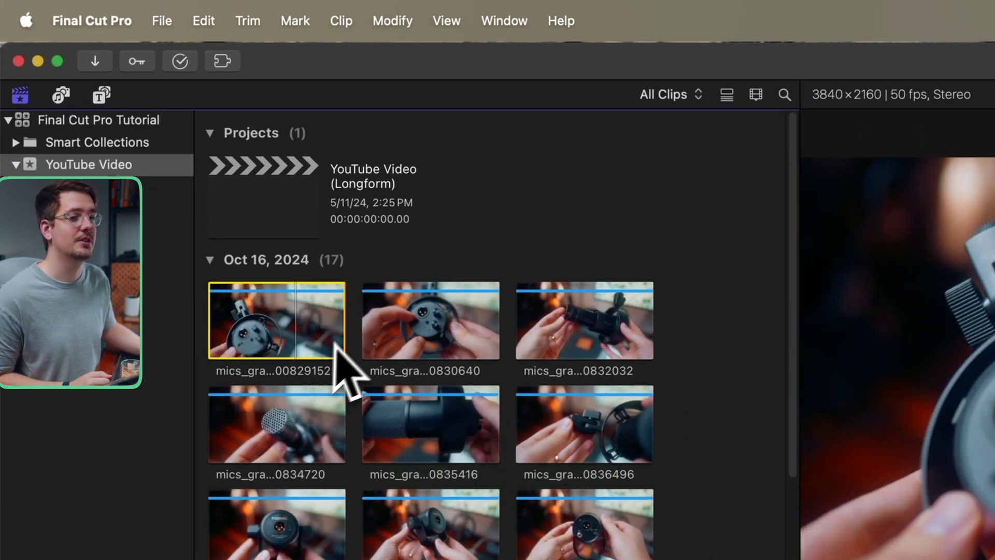
Drag mics_graded00829152 onto the timeline and append mics_graded00830640 with E
{"action": "left_click_drag", "start_coordinate": [272, 332], "coordinate": [164, 267]}
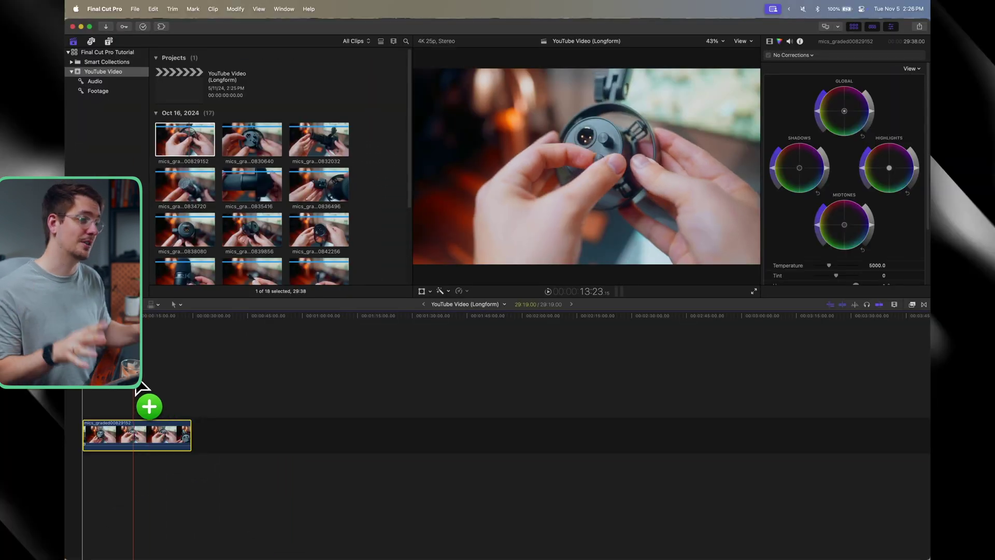
{"action": "left_click_drag", "start_coordinate": [143, 387], "coordinate": [142, 388]}
{"action": "left_click", "coordinate": [245, 147]}
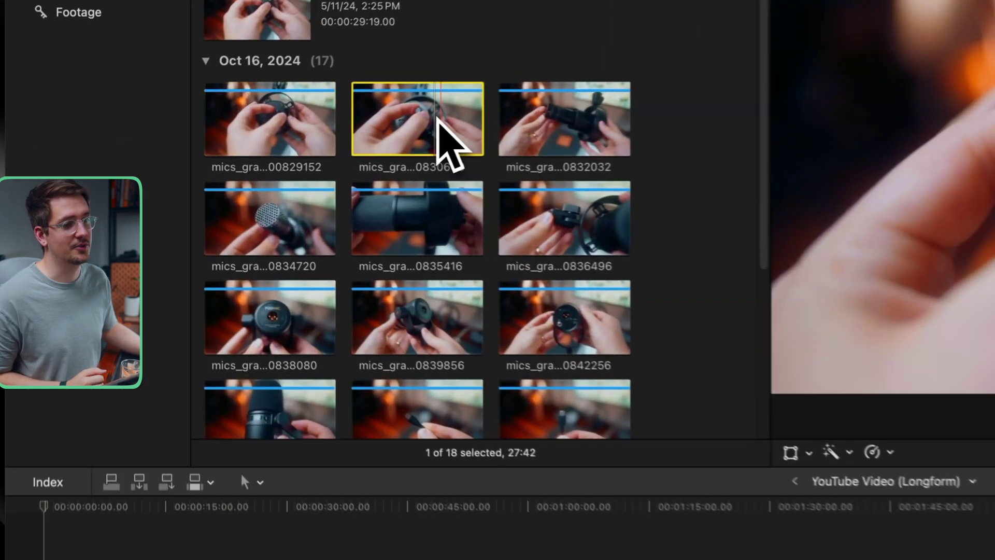
{"action": "key", "text": "e"}
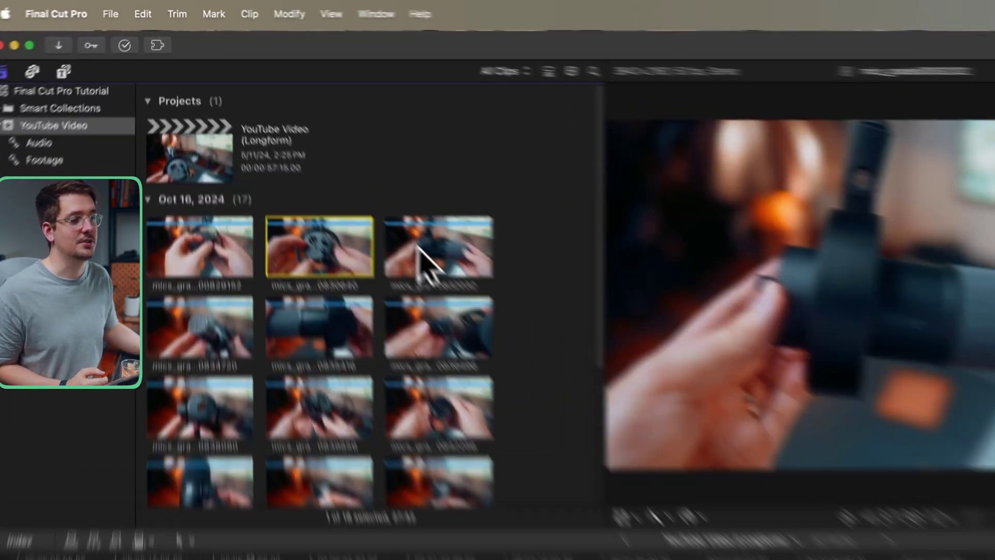
Mark a roughly three-second range of mics_graded00832032 and drop it at the timeline's end
{"action": "left_click", "coordinate": [312, 143]}
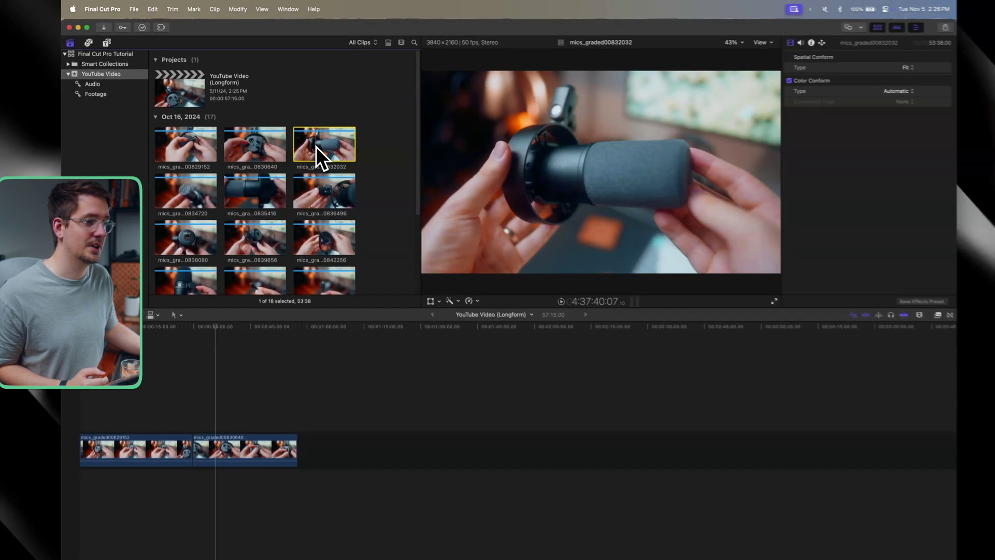
{"action": "key", "text": "space"}
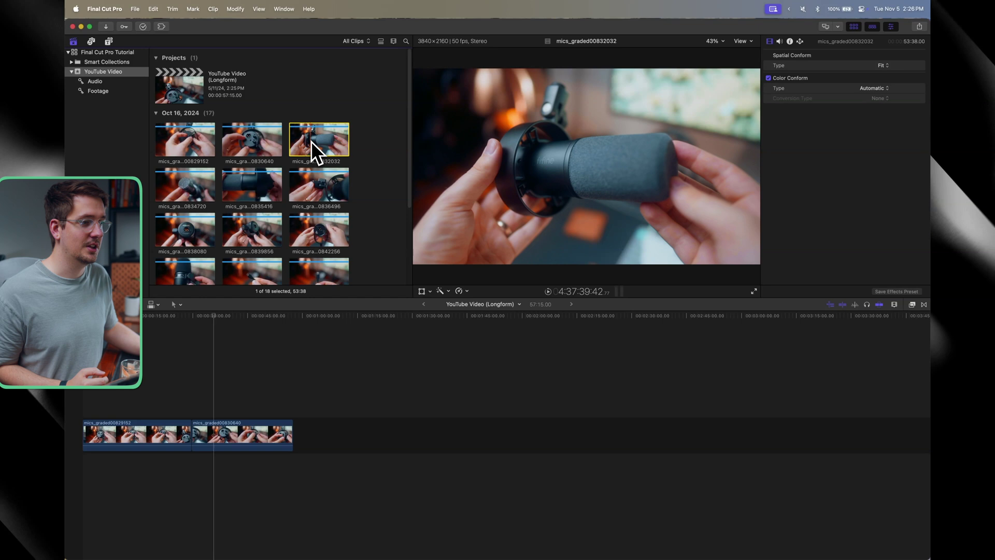
{"action": "key", "text": "i"}
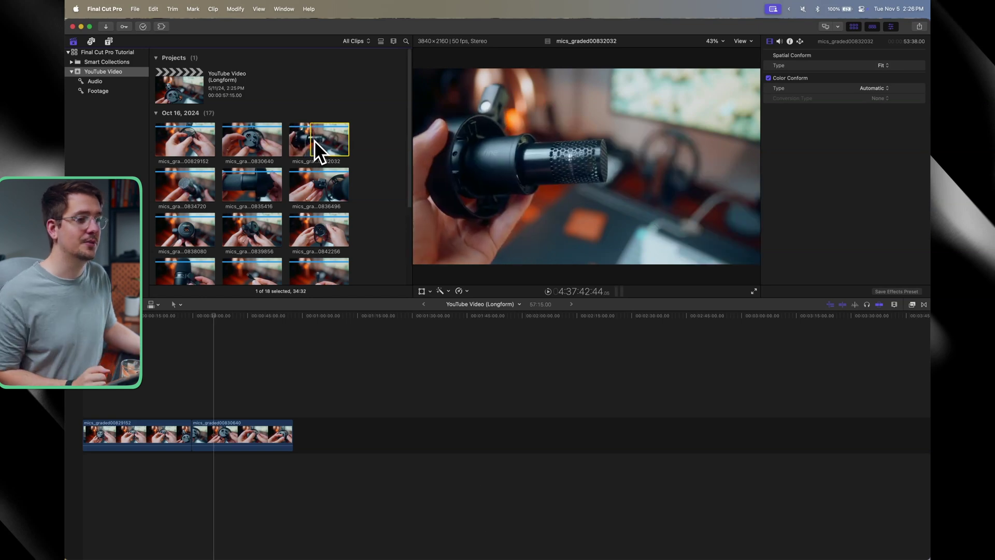
{"action": "key", "text": "o"}
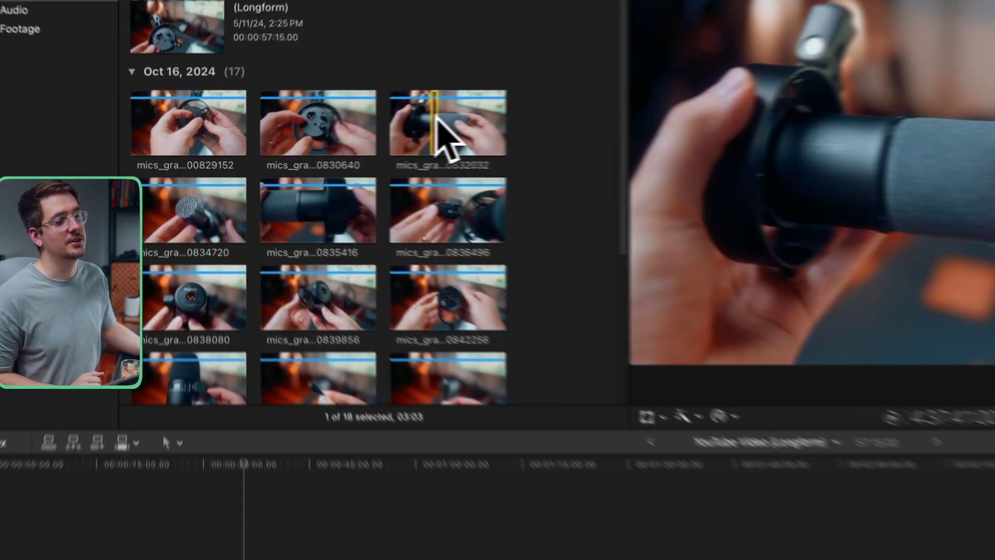
{"action": "left_click_drag", "start_coordinate": [313, 138], "coordinate": [327, 339]}
{"action": "left_click_drag", "start_coordinate": [513, 508], "coordinate": [471, 386]}
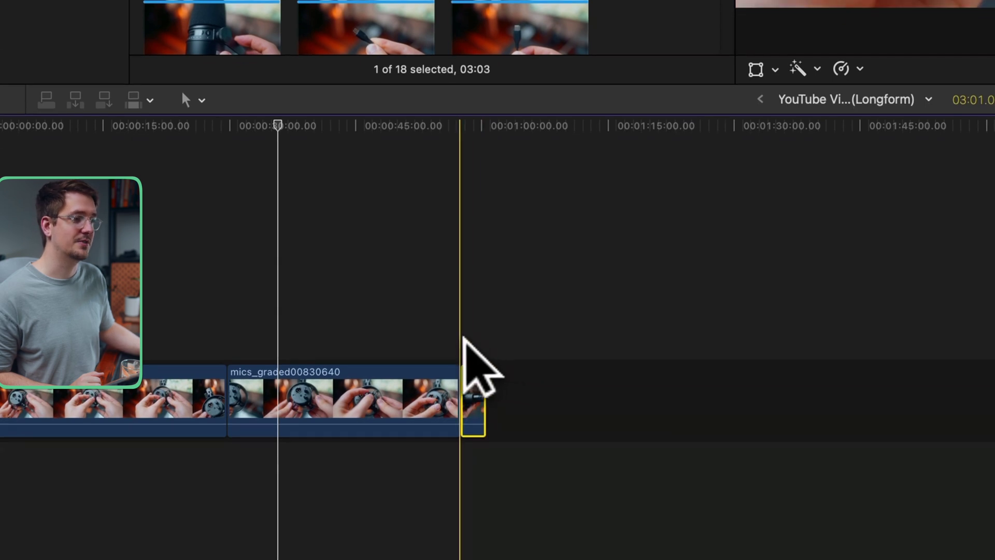
Append clips 0835416, 0839856 and 0842256 to the primary storyline
{"action": "left_click", "coordinate": [461, 334]}
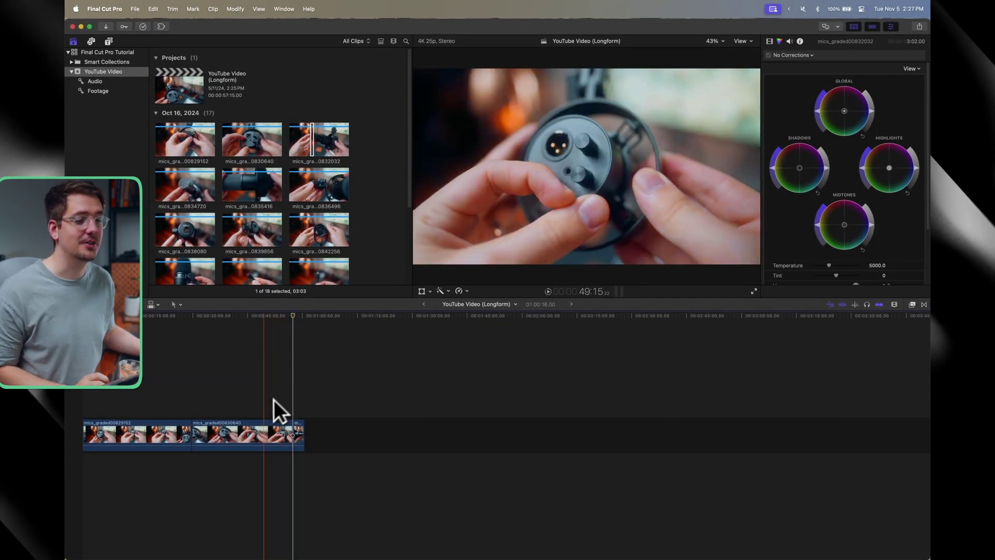
{"action": "left_click", "coordinate": [236, 394]}
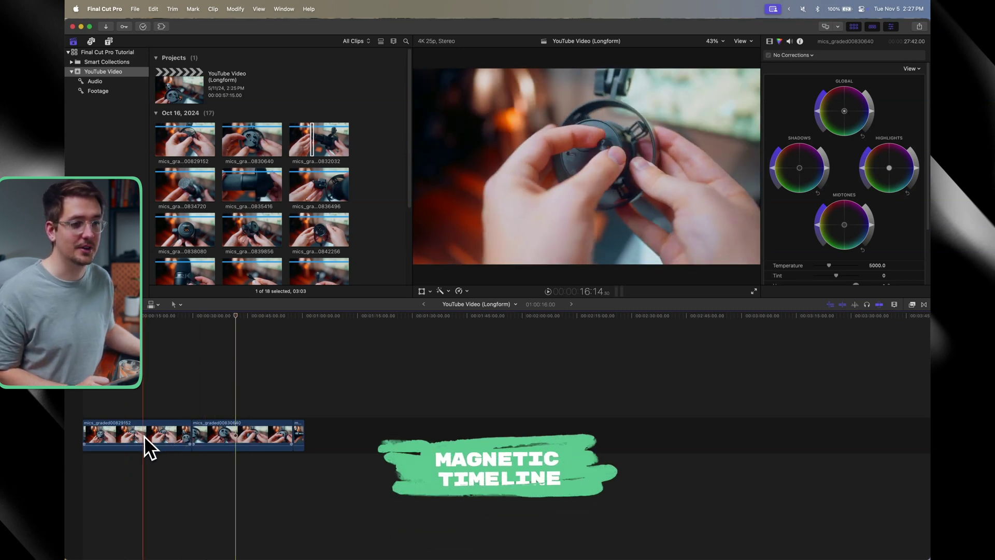
{"action": "left_click", "coordinate": [252, 185]}
{"action": "left_click_drag", "start_coordinate": [251, 183], "coordinate": [363, 428]}
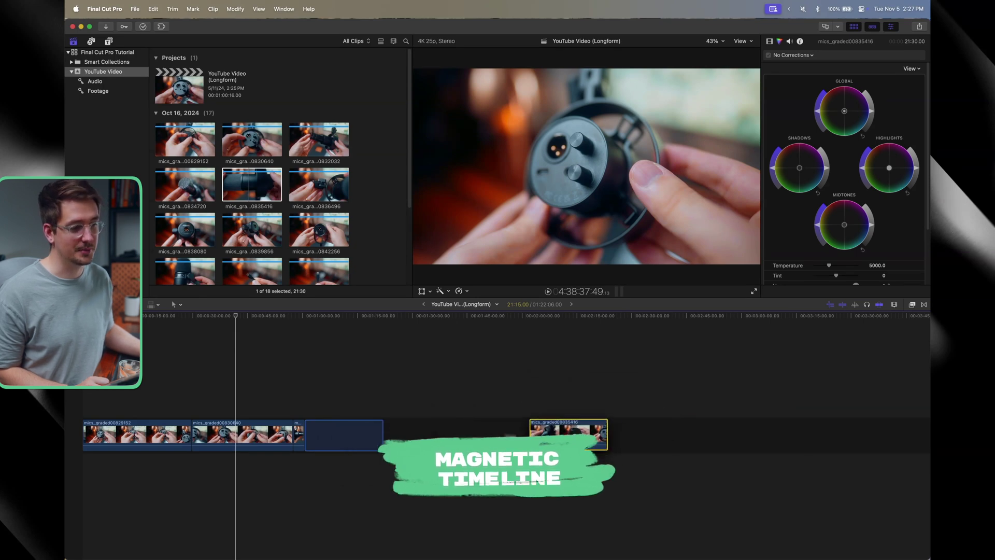
{"action": "left_click_drag", "start_coordinate": [540, 433], "coordinate": [540, 434]}
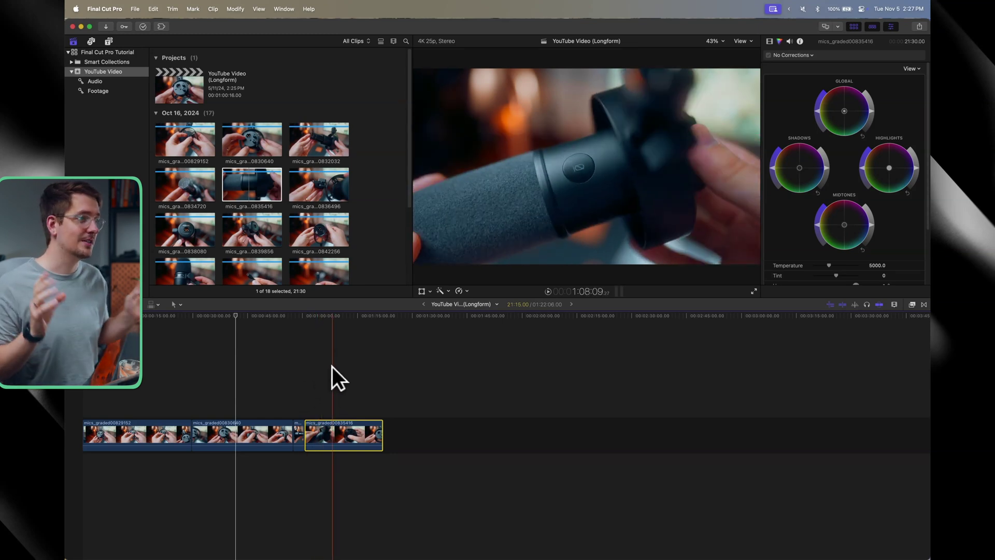
{"action": "left_click", "coordinate": [331, 366]}
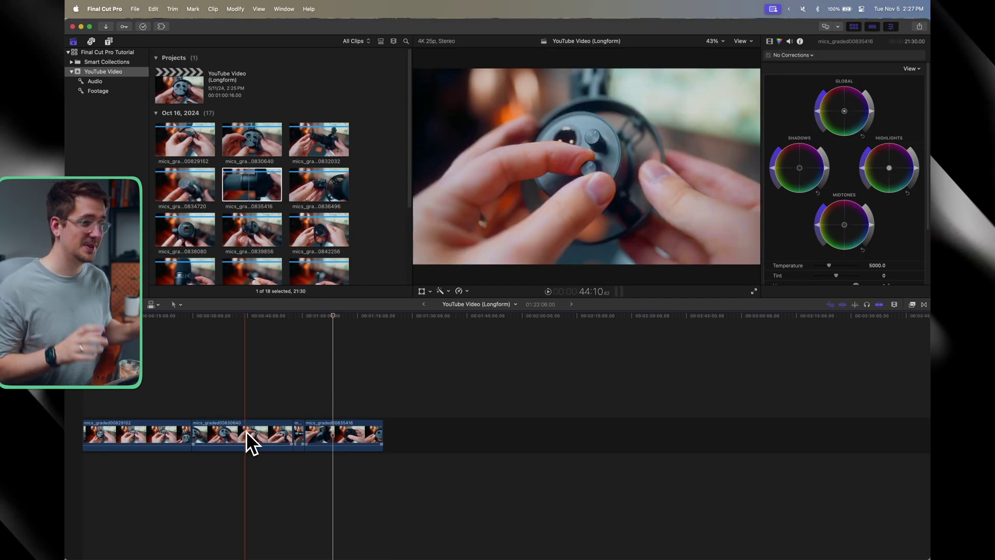
{"action": "left_click", "coordinate": [242, 228]}
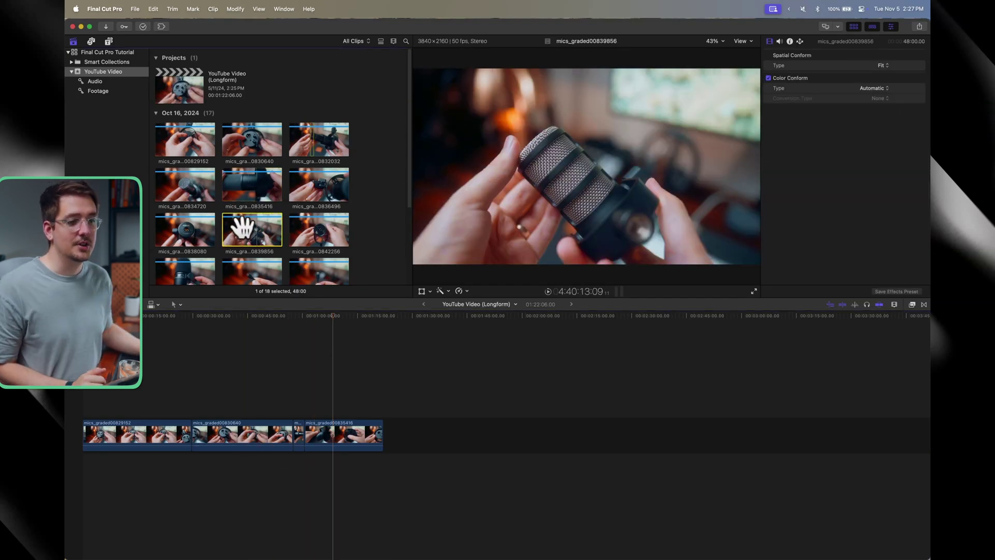
{"action": "left_click_drag", "start_coordinate": [242, 228], "coordinate": [253, 420]}
{"action": "left_click_drag", "start_coordinate": [318, 237], "coordinate": [231, 402]}
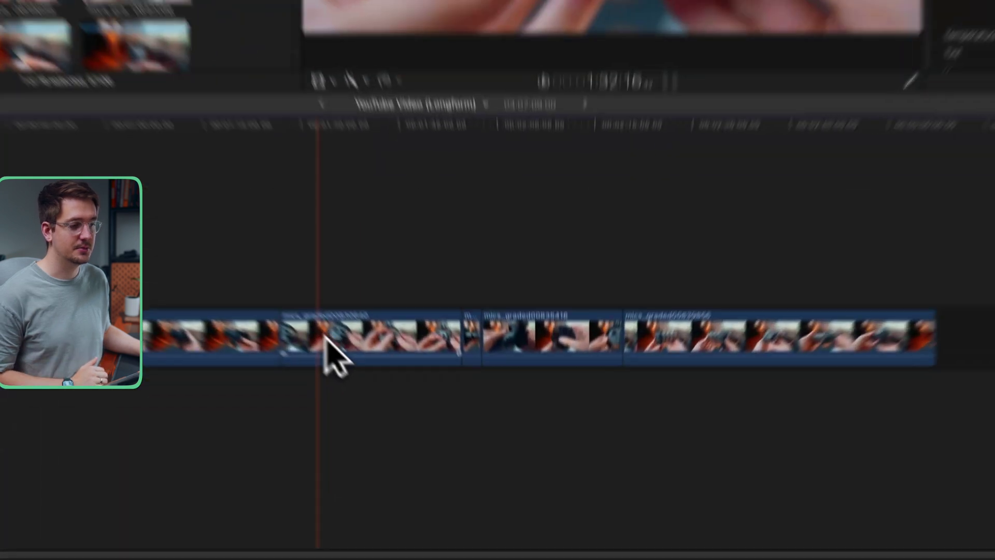
Move mics_graded00830640 between clips 0835416 and 0839856
{"action": "left_click_drag", "start_coordinate": [452, 445], "coordinate": [525, 443]}
{"action": "left_click_drag", "start_coordinate": [482, 298], "coordinate": [355, 308]}
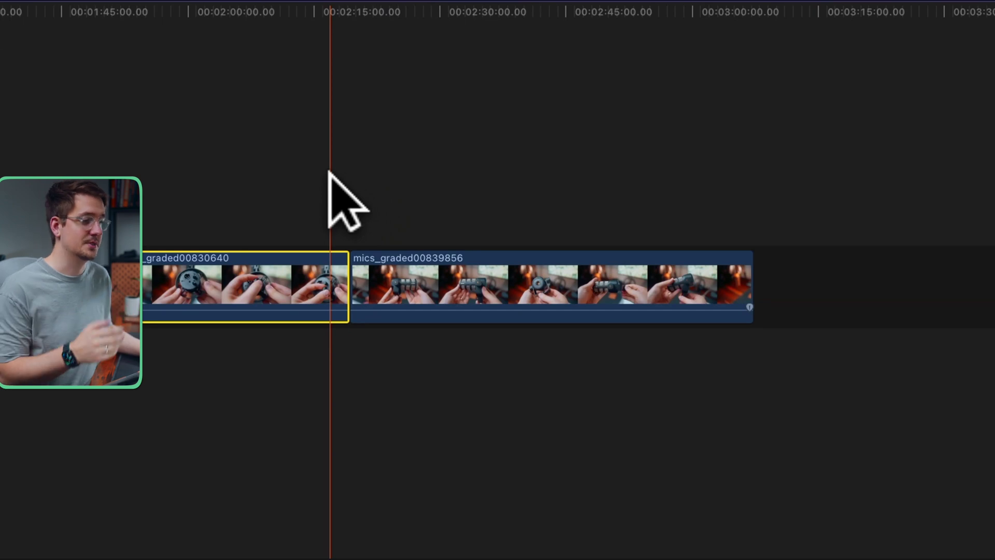
{"action": "left_click", "coordinate": [303, 167]}
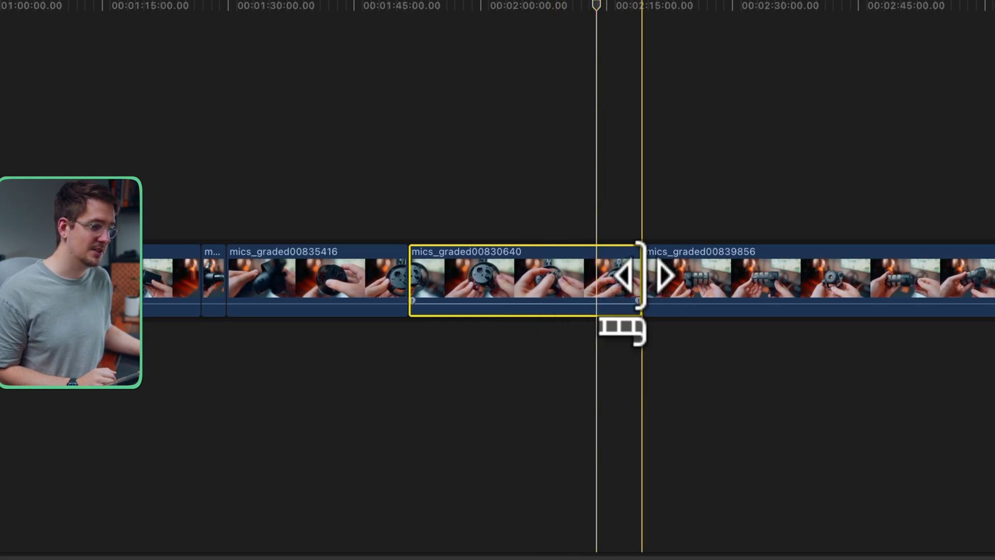
Ripple-trim the end of mics_graded00830640 leftward and scrub back to review the cut
{"action": "left_click_drag", "start_coordinate": [633, 264], "coordinate": [456, 276]}
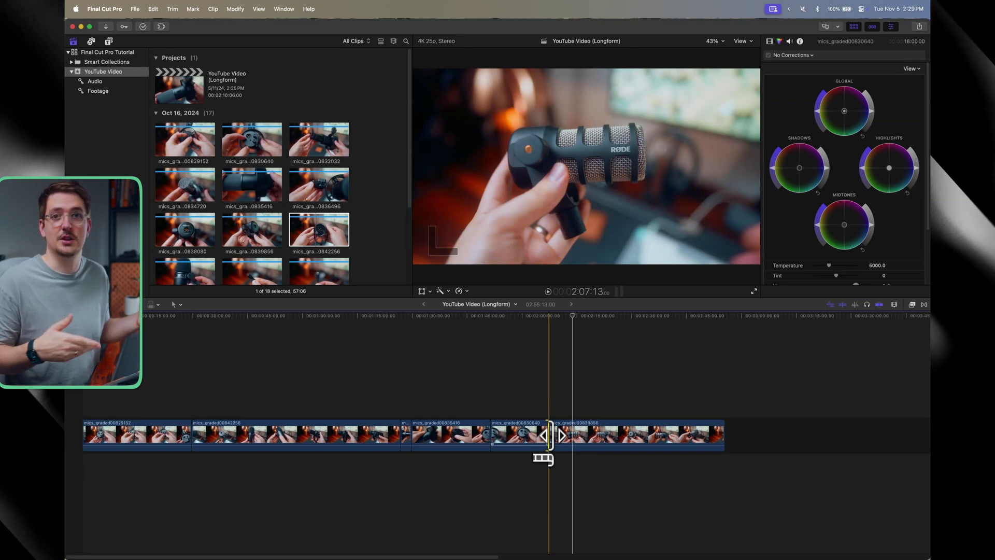
{"action": "left_click", "coordinate": [528, 363]}
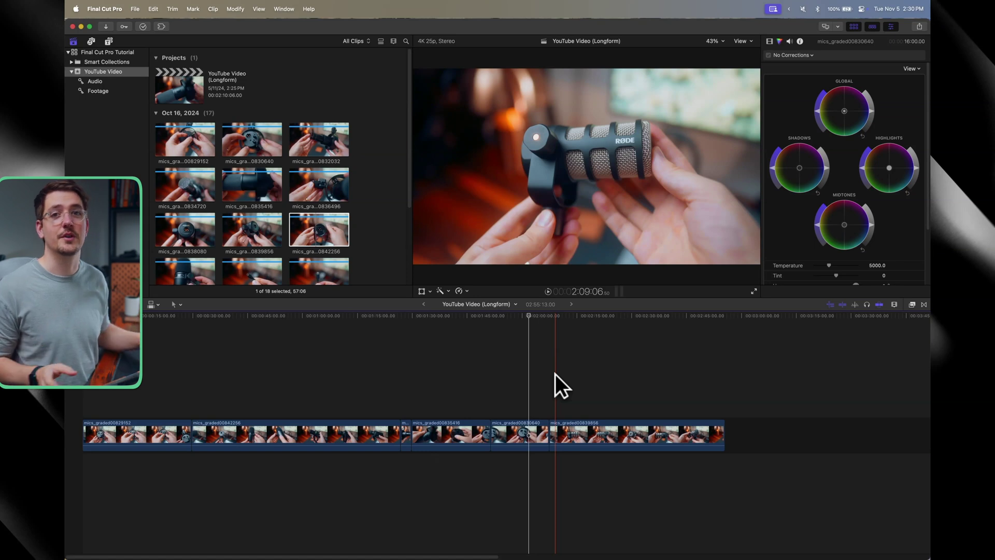
{"action": "left_click_drag", "start_coordinate": [528, 317], "coordinate": [355, 318]}
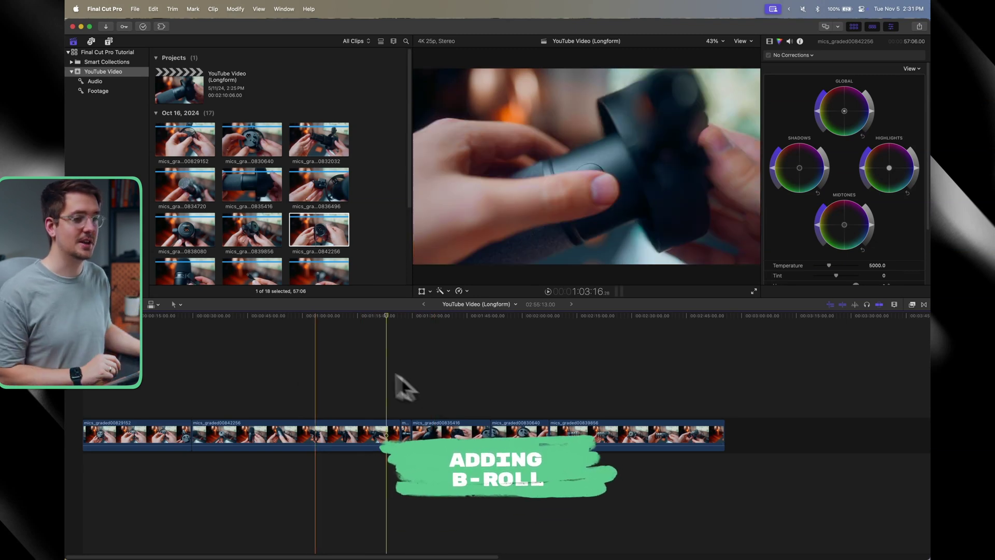
Connect mics_graded00839856 as B-roll above the storyline, then move mics_graded00829152 later
{"action": "left_click_drag", "start_coordinate": [252, 229], "coordinate": [299, 387]}
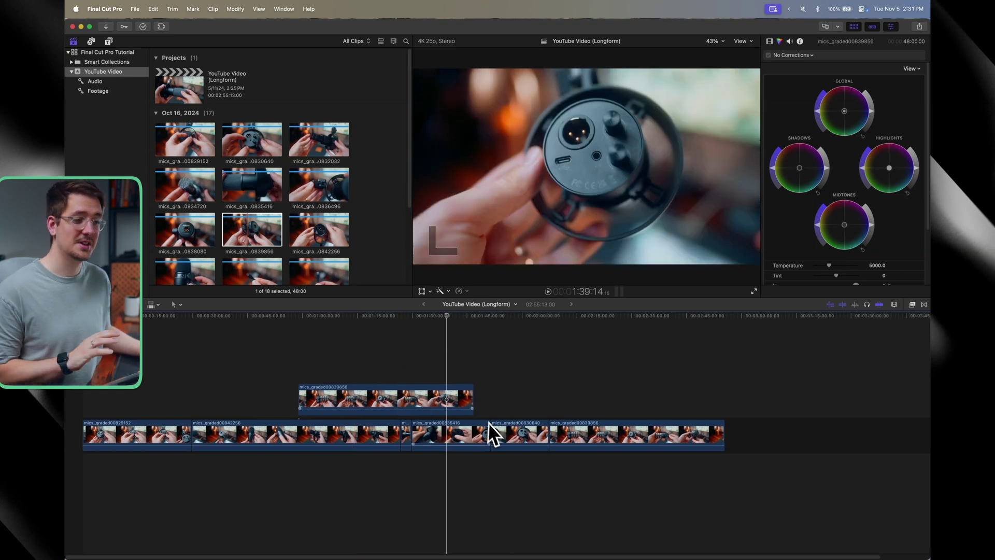
{"action": "left_click_drag", "start_coordinate": [373, 402], "coordinate": [585, 370]}
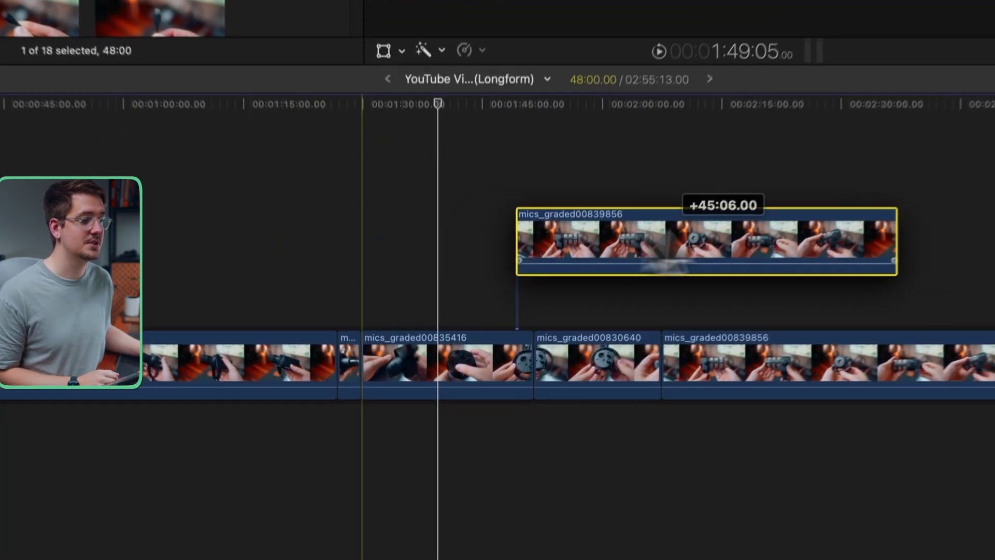
{"action": "left_click_drag", "start_coordinate": [691, 243], "coordinate": [0, 233]}
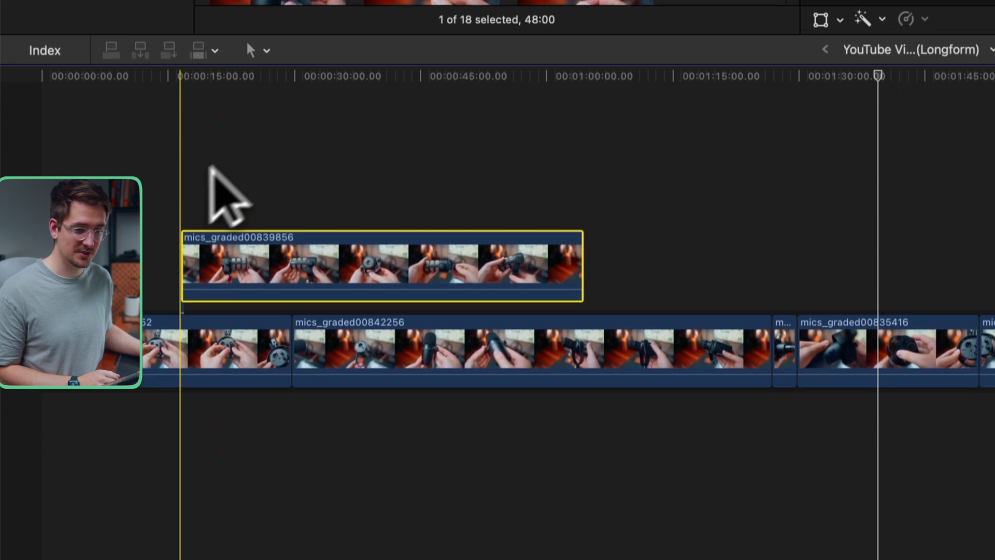
{"action": "left_click_drag", "start_coordinate": [209, 168], "coordinate": [206, 181]}
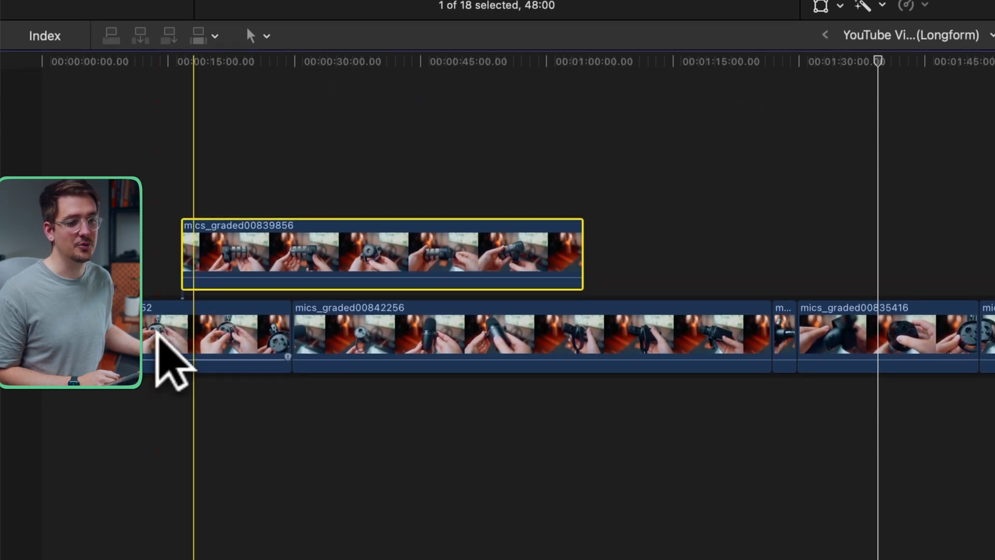
{"action": "left_click_drag", "start_coordinate": [168, 324], "coordinate": [450, 334]}
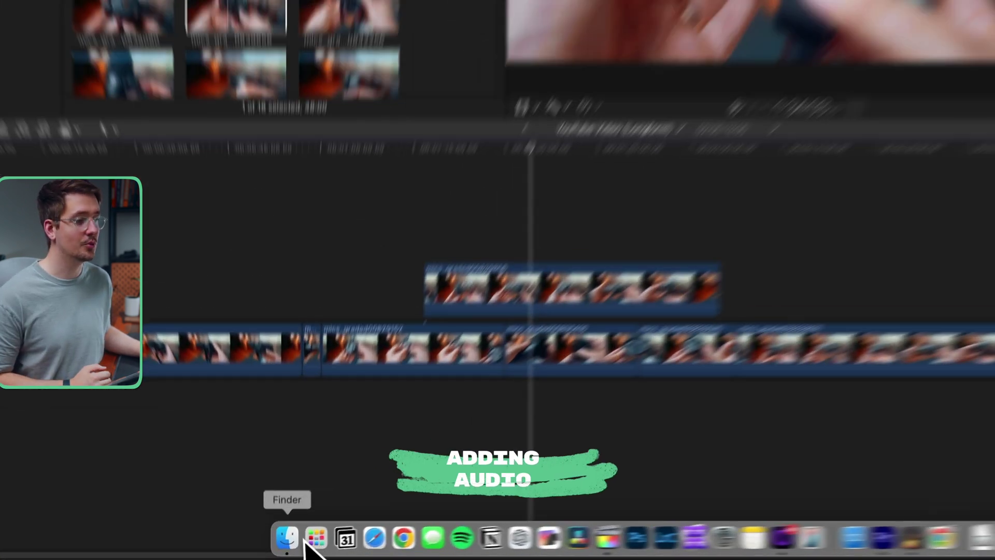
Import both music mp3s from Audio > Music in Finder into the browser
{"action": "left_click", "coordinate": [288, 542]}
{"action": "left_click", "coordinate": [310, 202]}
{"action": "key", "text": "Right"}
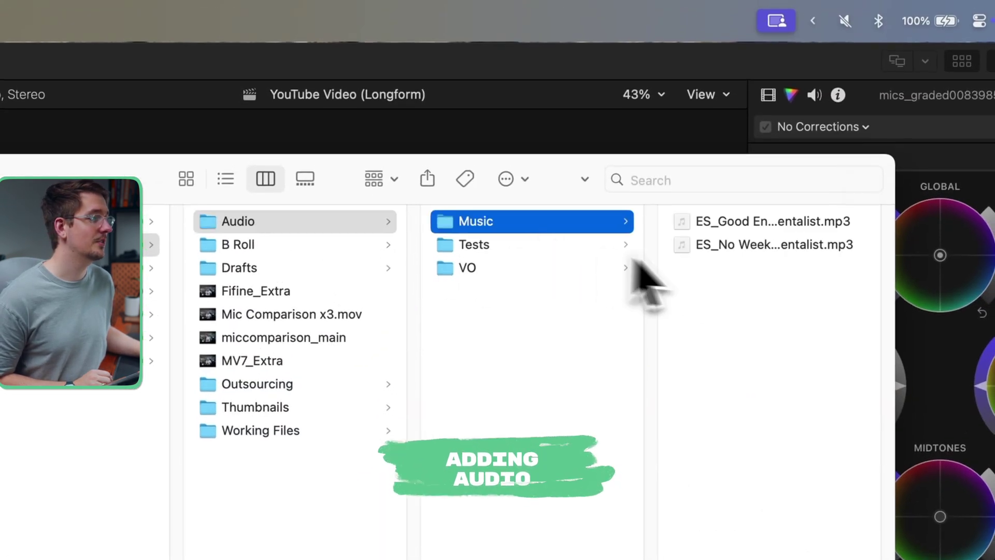
{"action": "left_click", "coordinate": [723, 246]}
{"action": "left_click", "coordinate": [726, 220], "text": "shift"}
{"action": "left_click_drag", "start_coordinate": [726, 220], "coordinate": [0, 223]}
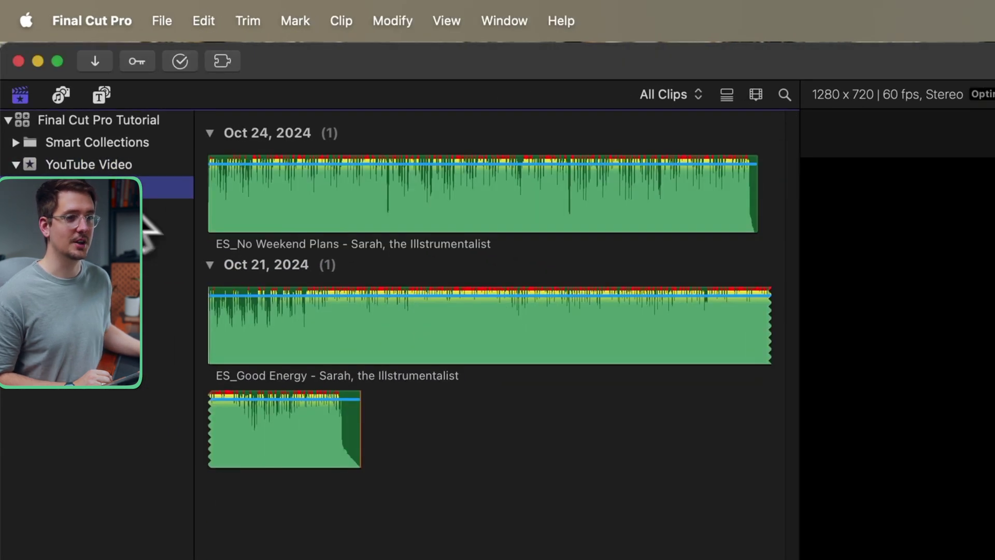
Lay ES_No Weekend Plans under the video from the start and move mics_graded00842256 later
{"action": "left_click", "coordinate": [211, 188]}
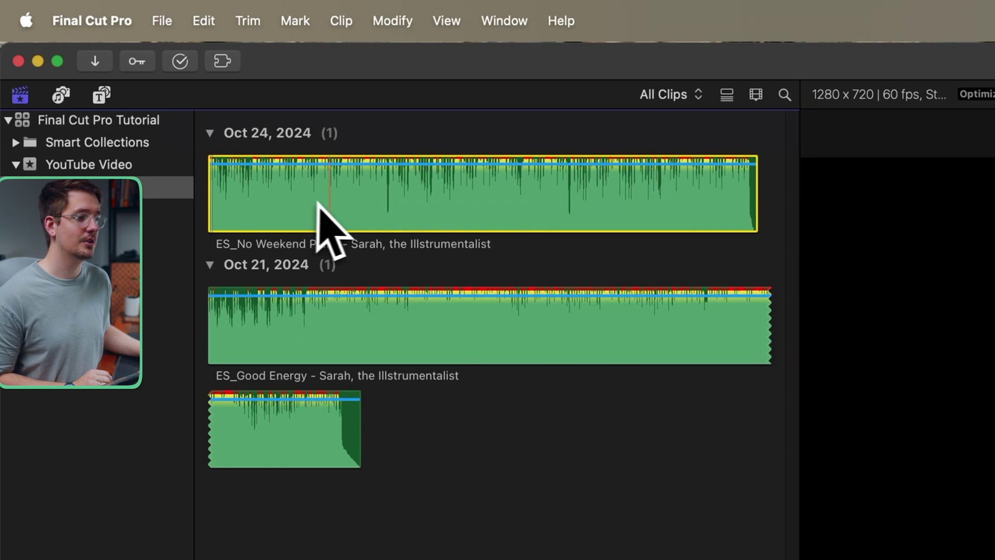
{"action": "left_click_drag", "start_coordinate": [251, 191], "coordinate": [167, 278]}
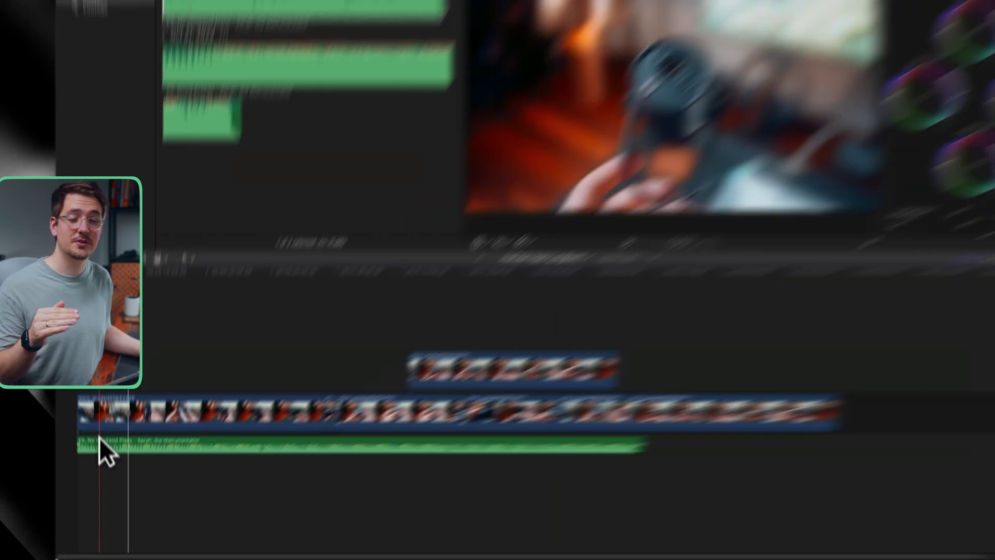
{"action": "left_click_drag", "start_coordinate": [100, 437], "coordinate": [420, 455]}
{"action": "left_click_drag", "start_coordinate": [648, 366], "coordinate": [770, 406]}
{"action": "left_click_drag", "start_coordinate": [577, 406], "coordinate": [576, 408]}
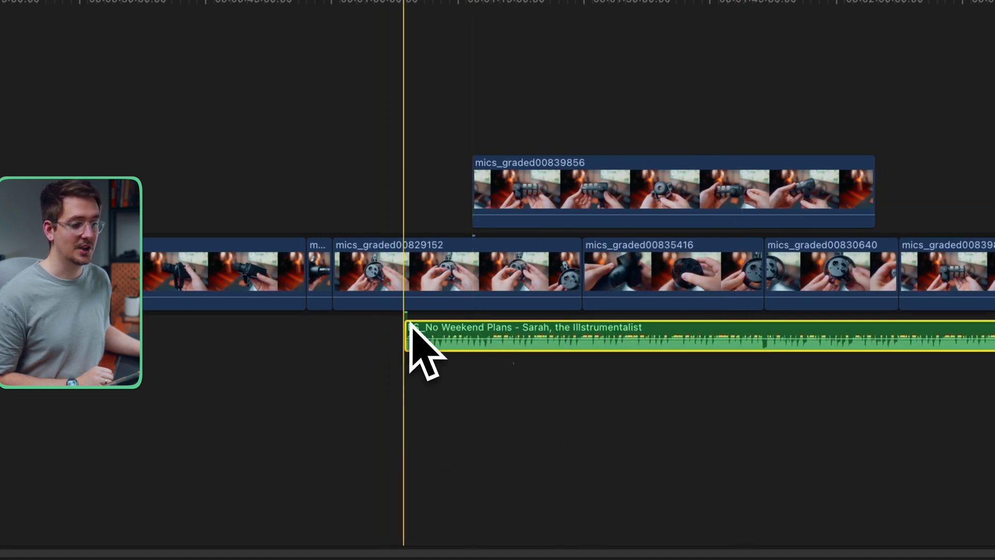
{"action": "left_click_drag", "start_coordinate": [476, 358], "coordinate": [207, 363]}
{"action": "left_click_drag", "start_coordinate": [279, 281], "coordinate": [708, 259]}
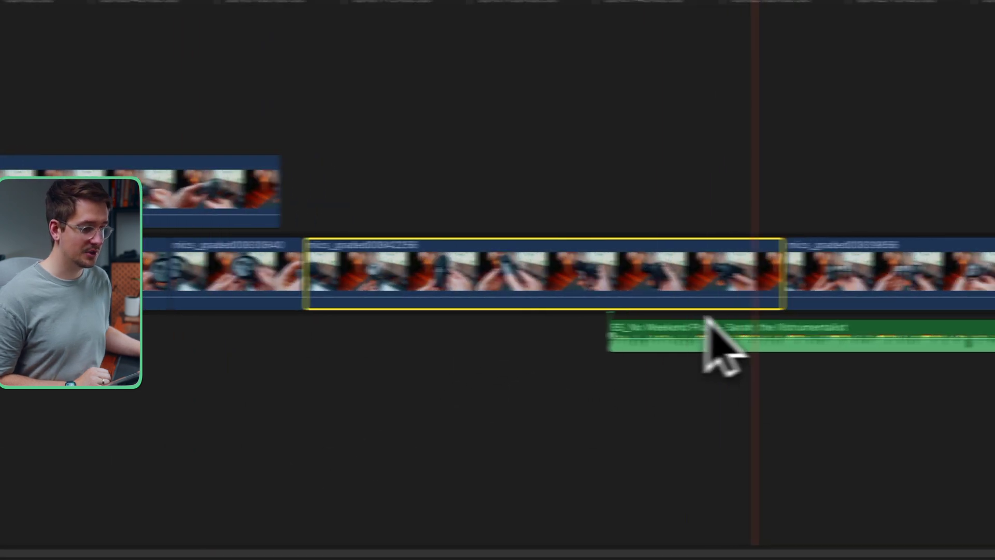
{"action": "left_click_drag", "start_coordinate": [739, 331], "coordinate": [119, 358]}
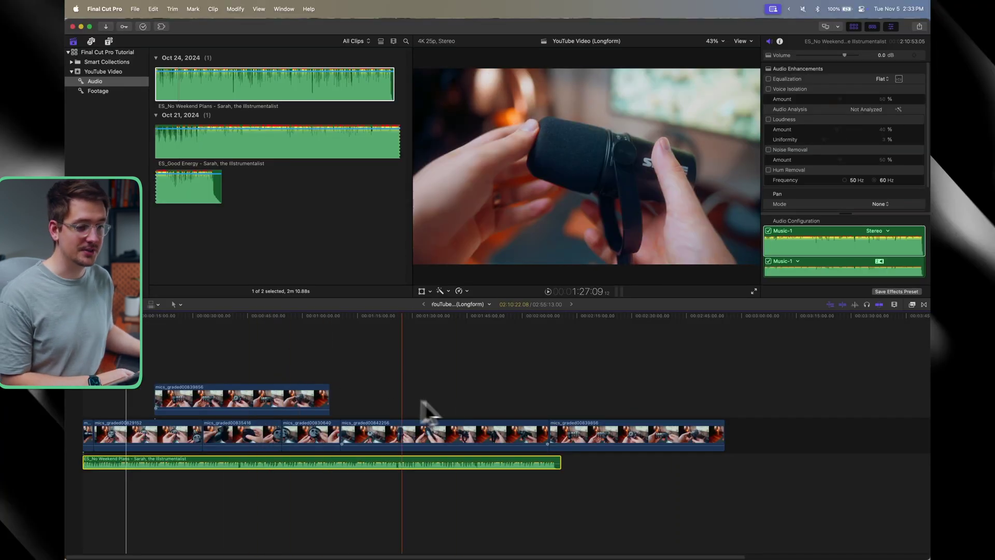
Delete mics_graded00830640 and slide the B-roll clip further along the timeline
{"action": "left_click", "coordinate": [306, 434]}
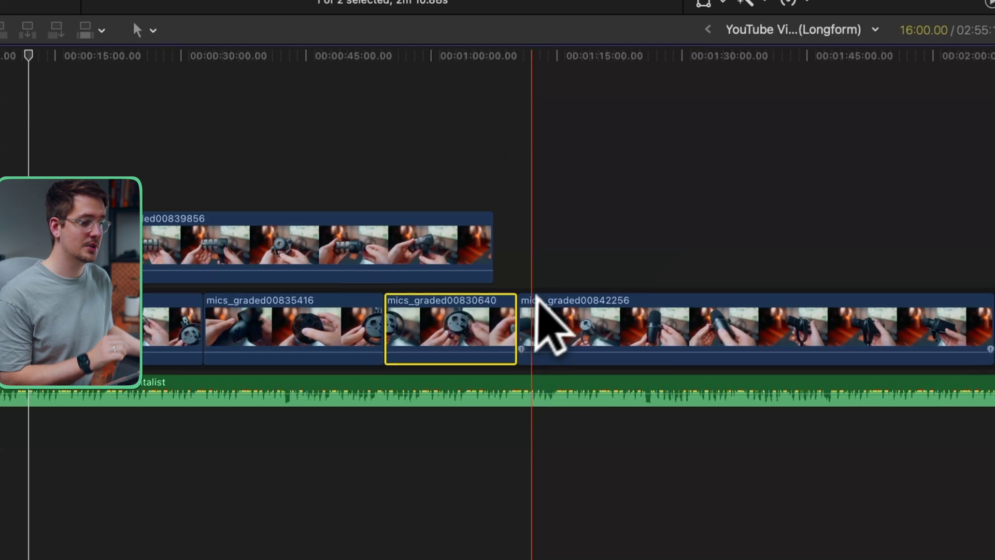
{"action": "key", "text": "BackSpace"}
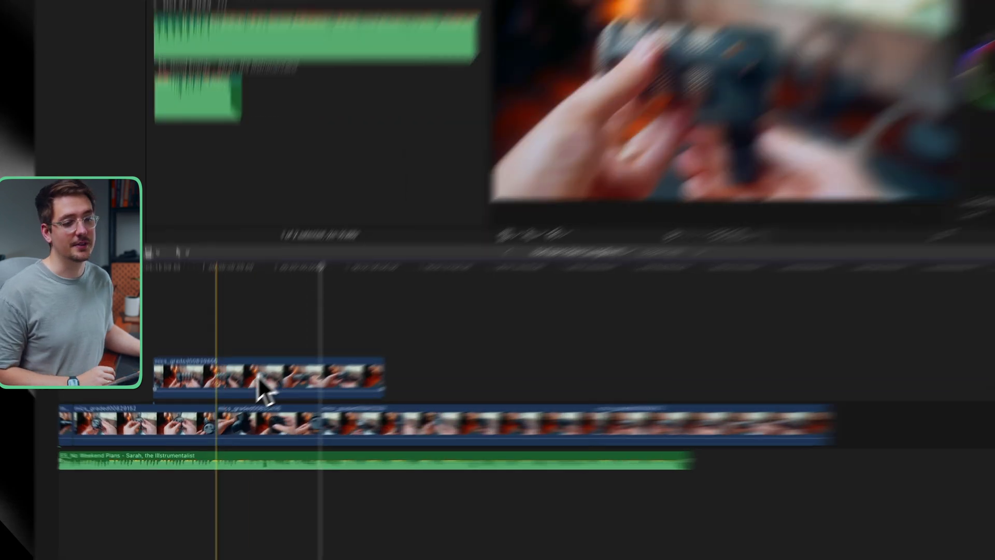
{"action": "left_click_drag", "start_coordinate": [241, 396], "coordinate": [245, 351]}
{"action": "left_click_drag", "start_coordinate": [359, 197], "coordinate": [669, 224]}
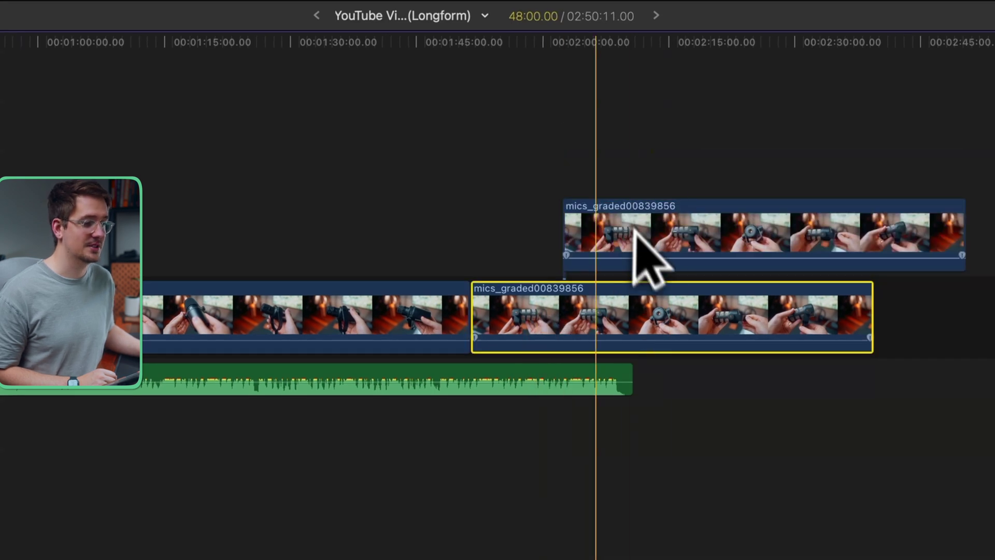
Remove only the upper connected mics_graded00839856, undoing the accidental double deletion
{"action": "key", "text": "BackSpace"}
{"action": "key", "text": "super+z"}
{"action": "left_click", "coordinate": [515, 236]}
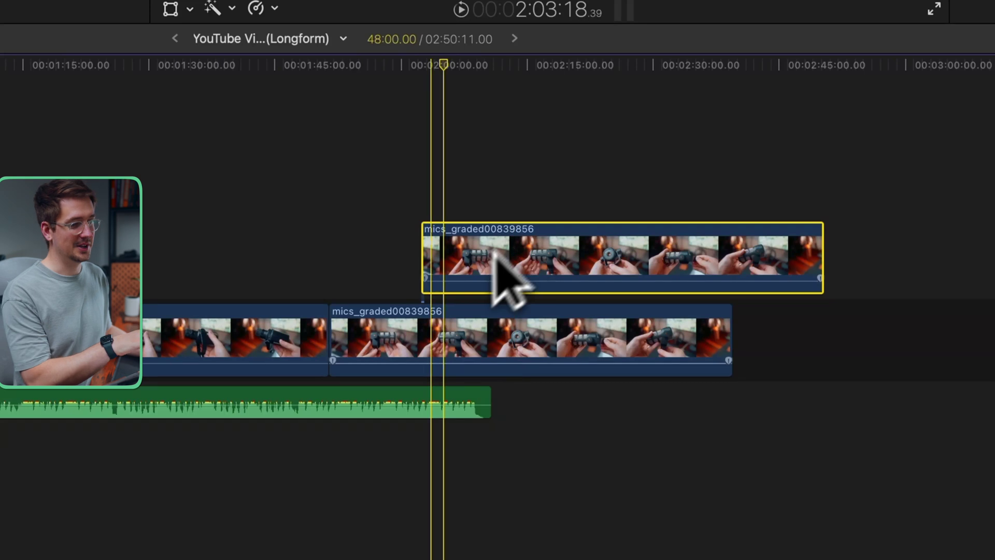
{"action": "key", "text": "BackSpace"}
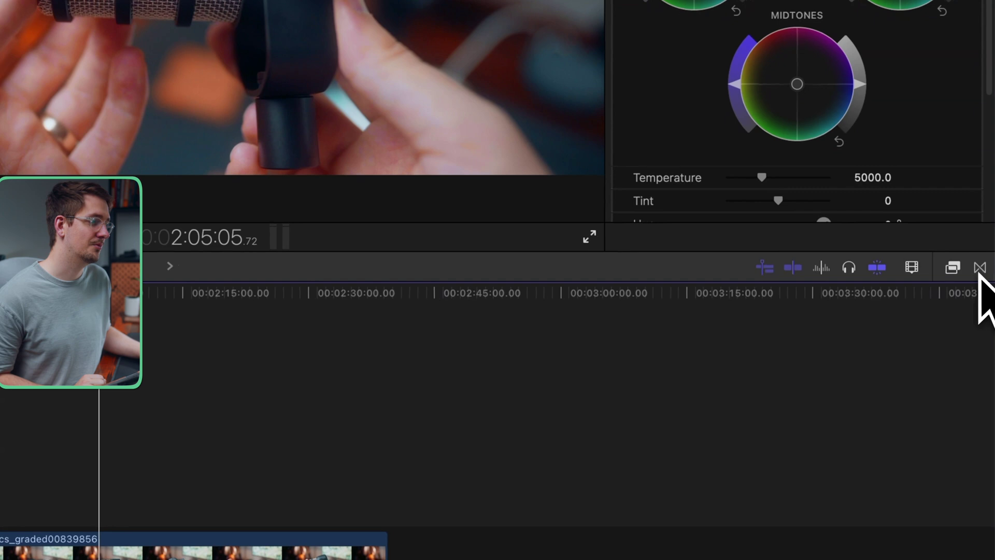
Browse the transitions and drop 3D Brush 02 onto the edit before mics_graded00839856
{"action": "left_click", "coordinate": [980, 267]}
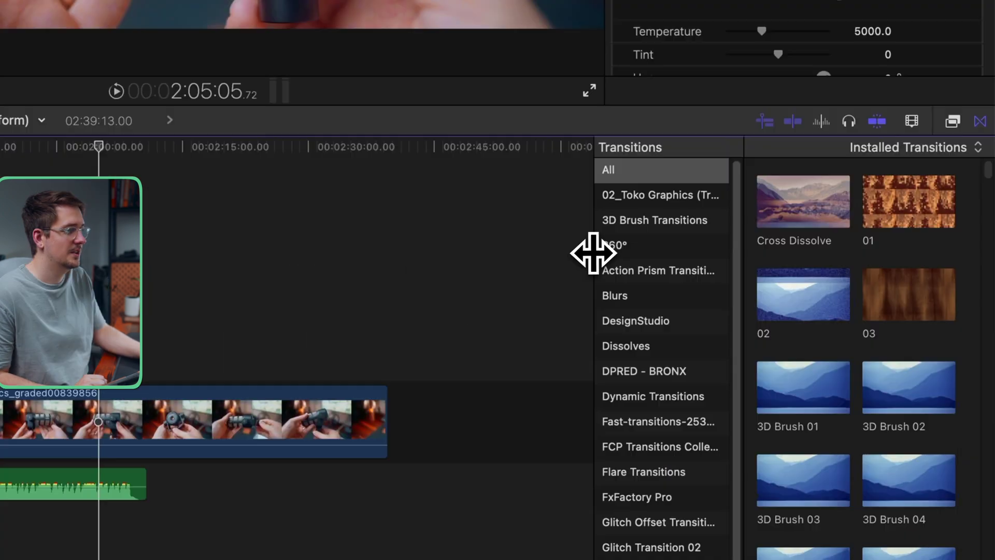
{"action": "left_click_drag", "start_coordinate": [593, 253], "coordinate": [380, 281]}
{"action": "scroll", "coordinate": [803, 332], "scroll_direction": "down", "scroll_amount": 15}
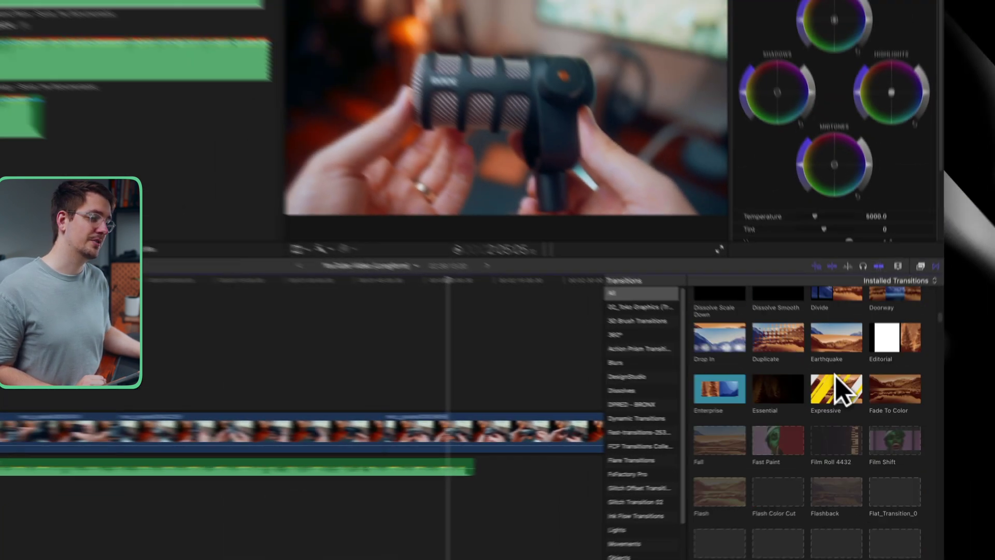
{"action": "scroll", "coordinate": [842, 392], "scroll_direction": "up", "scroll_amount": 15}
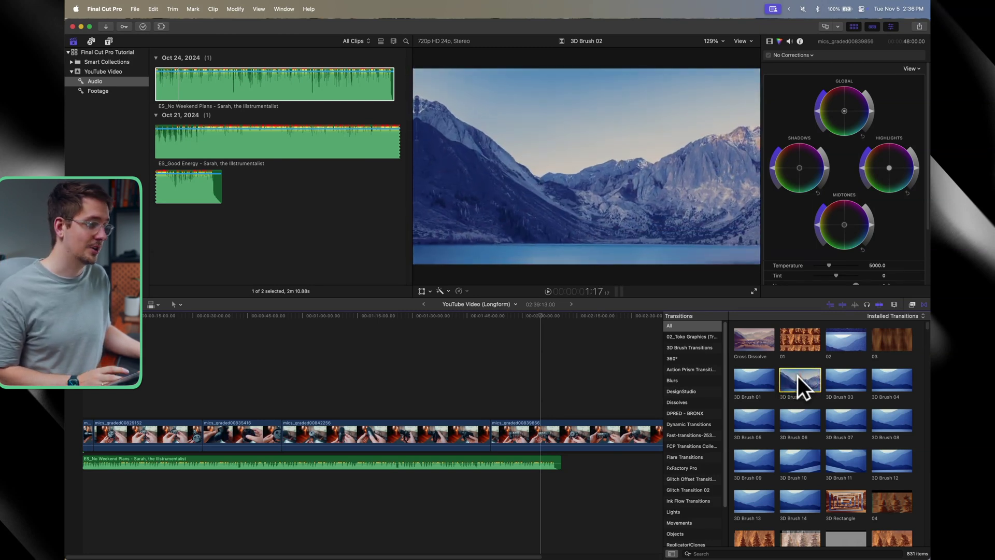
{"action": "left_click", "coordinate": [881, 507]}
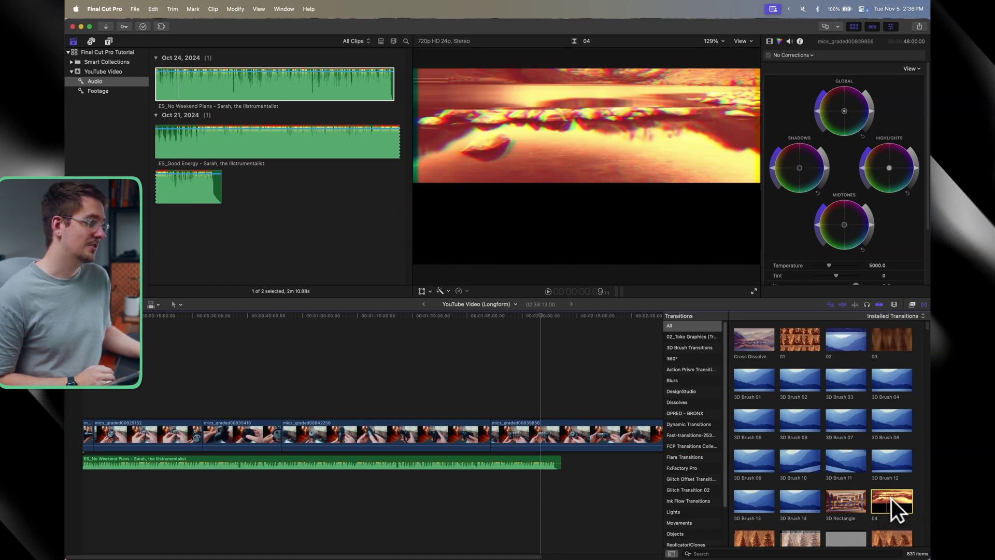
{"action": "left_click", "coordinate": [791, 381]}
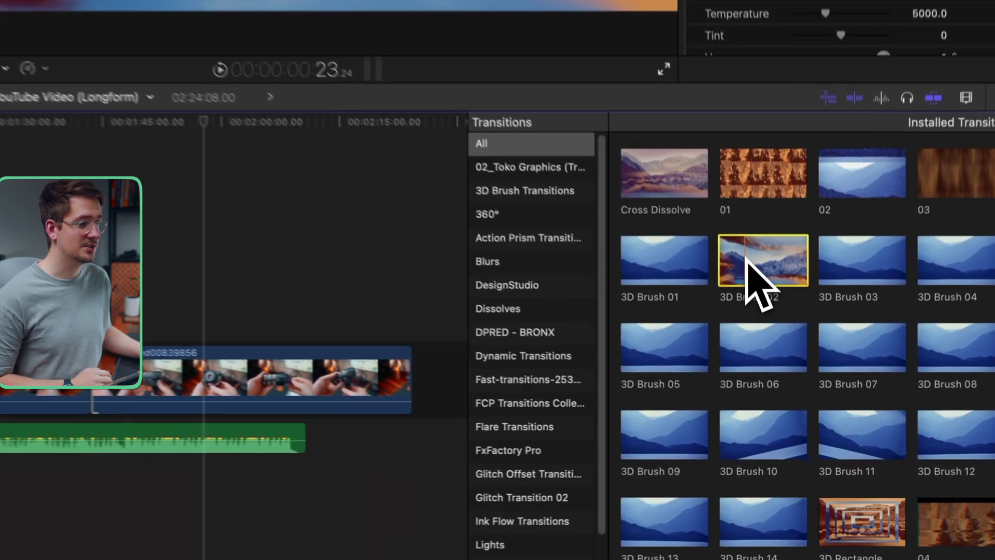
{"action": "mouse_move", "coordinate": [791, 381]}
{"action": "left_mouse_down"}
{"action": "mouse_move", "coordinate": [600, 382]}
{"action": "mouse_move", "coordinate": [500, 430]}
{"action": "left_mouse_up"}
{"action": "left_click_drag", "start_coordinate": [396, 310], "coordinate": [362, 325]}
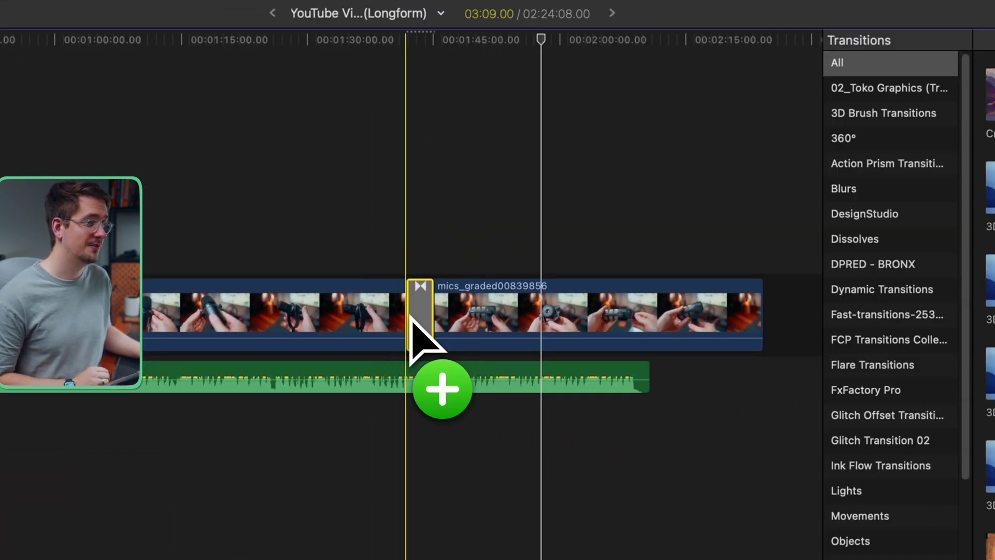
{"action": "left_click_drag", "start_coordinate": [411, 317], "coordinate": [409, 316]}
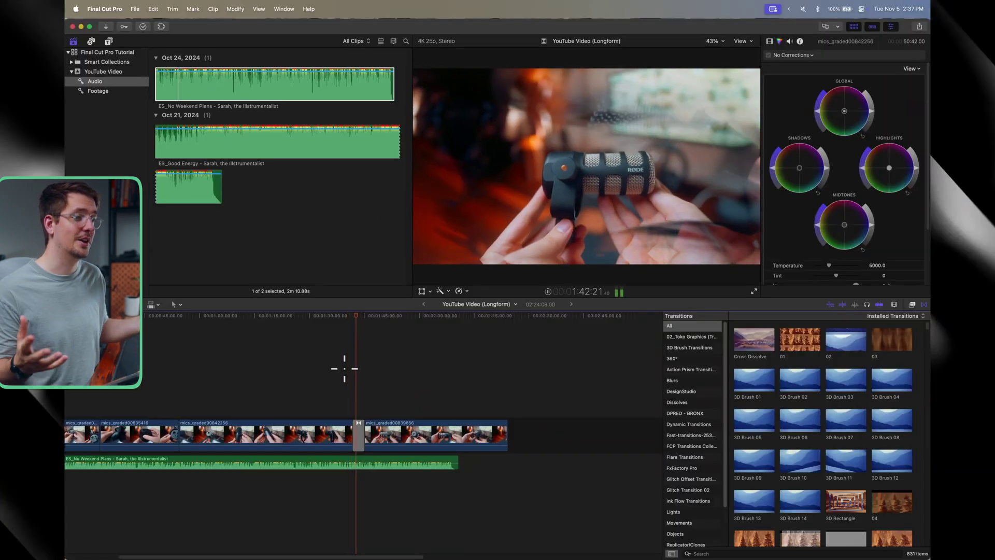
Play back and adjust the transition's length, leaving the audio fade-in type at S-curve
{"action": "key", "text": "space"}
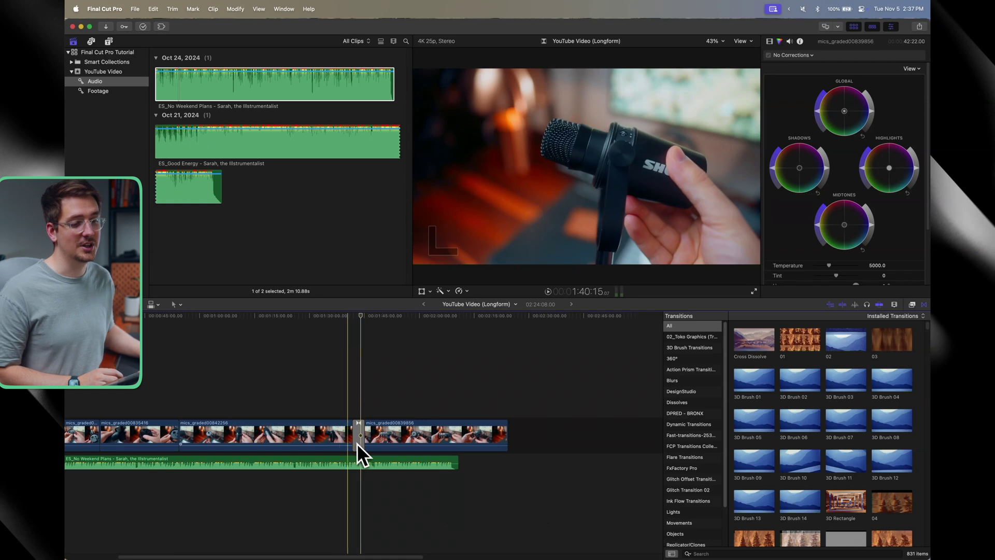
{"action": "key", "text": "super+equal"}
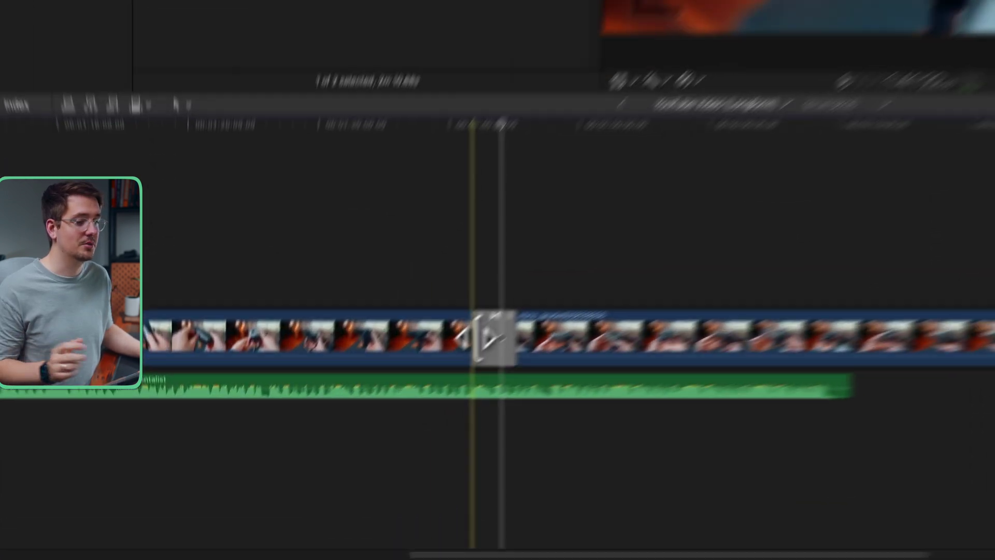
{"action": "left_click_drag", "start_coordinate": [343, 435], "coordinate": [294, 428]}
{"action": "left_click_drag", "start_coordinate": [454, 255], "coordinate": [559, 285]}
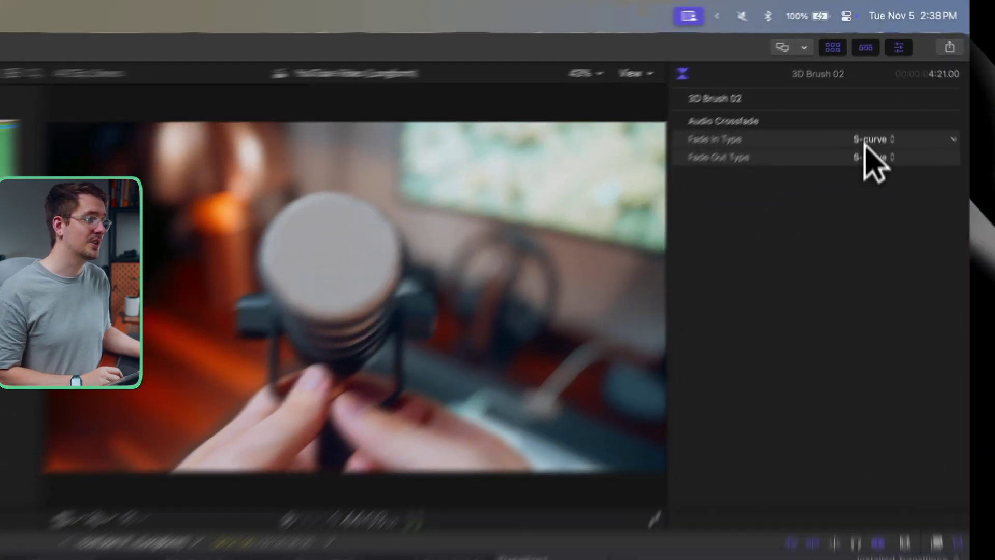
{"action": "left_click", "coordinate": [876, 78]}
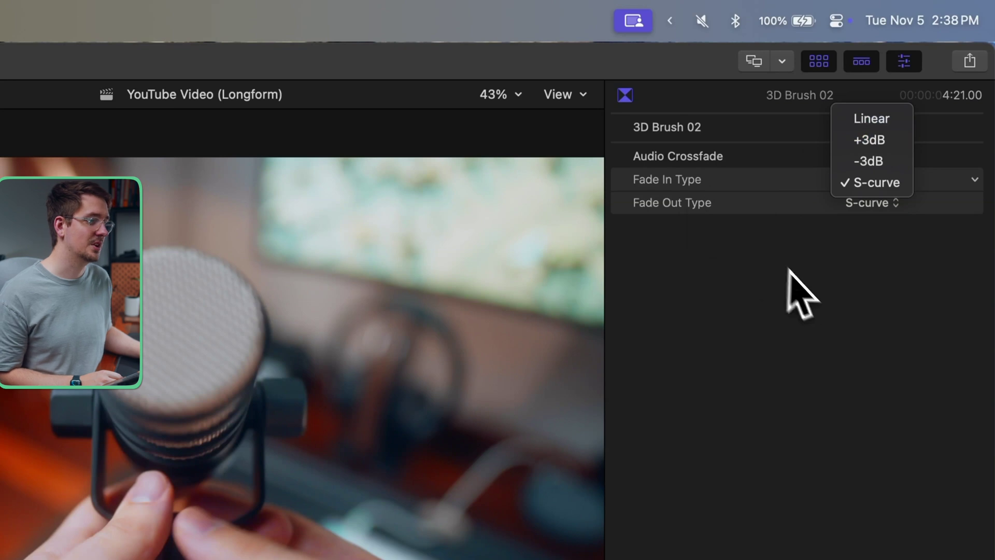
{"action": "left_click", "coordinate": [781, 405]}
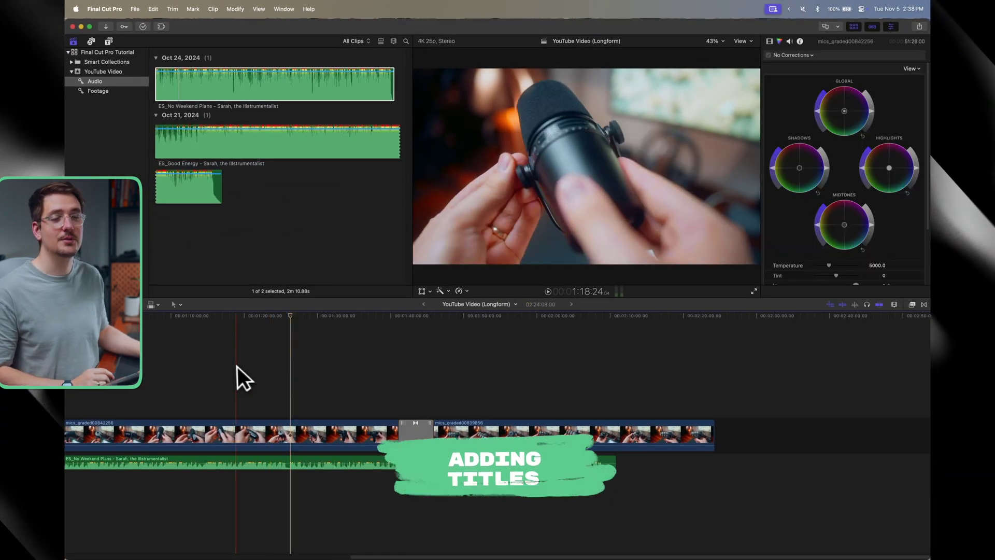
Add a Basic Title near the start of the video with Control-T
{"action": "scroll", "coordinate": [235, 368], "scroll_direction": "left", "scroll_amount": 10}
{"action": "left_click", "coordinate": [200, 360]}
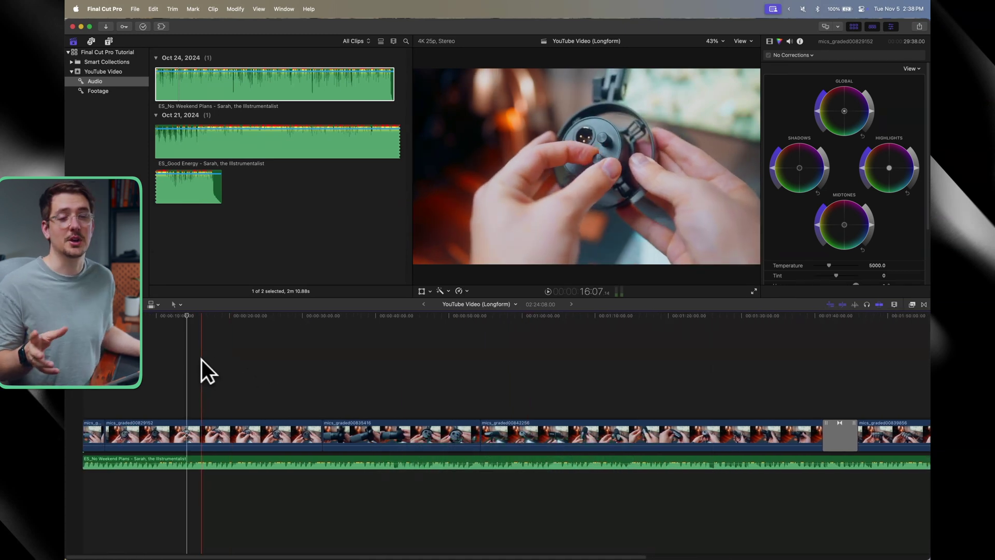
{"action": "left_click", "coordinate": [160, 359]}
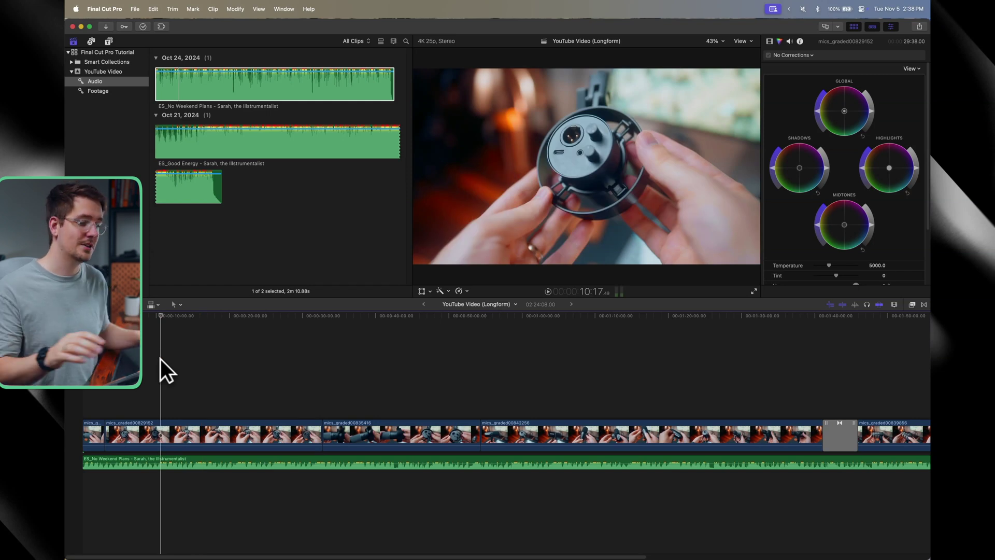
{"action": "left_click", "coordinate": [191, 385]}
{"action": "key", "text": "ctrl+t"}
{"action": "left_click", "coordinate": [218, 412]}
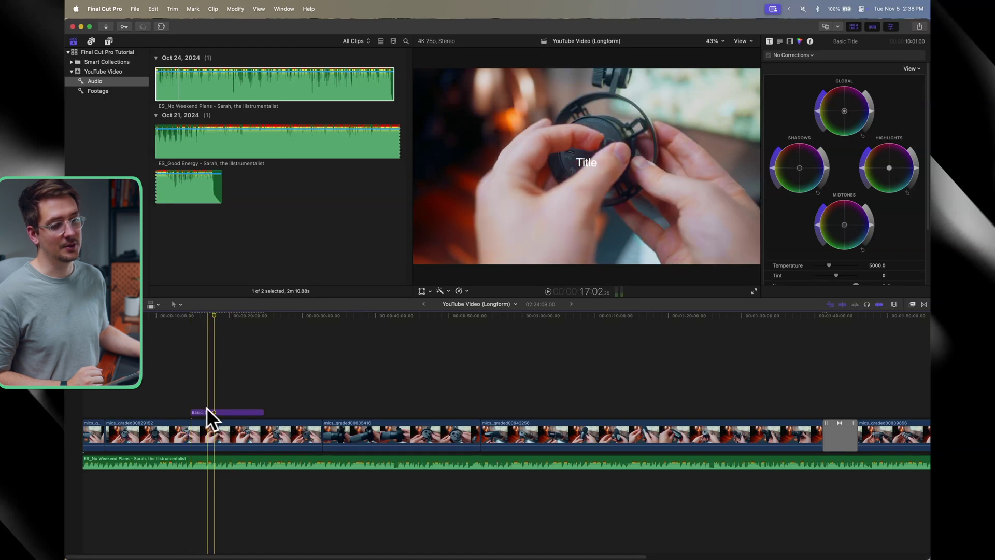
{"action": "left_click", "coordinate": [208, 412]}
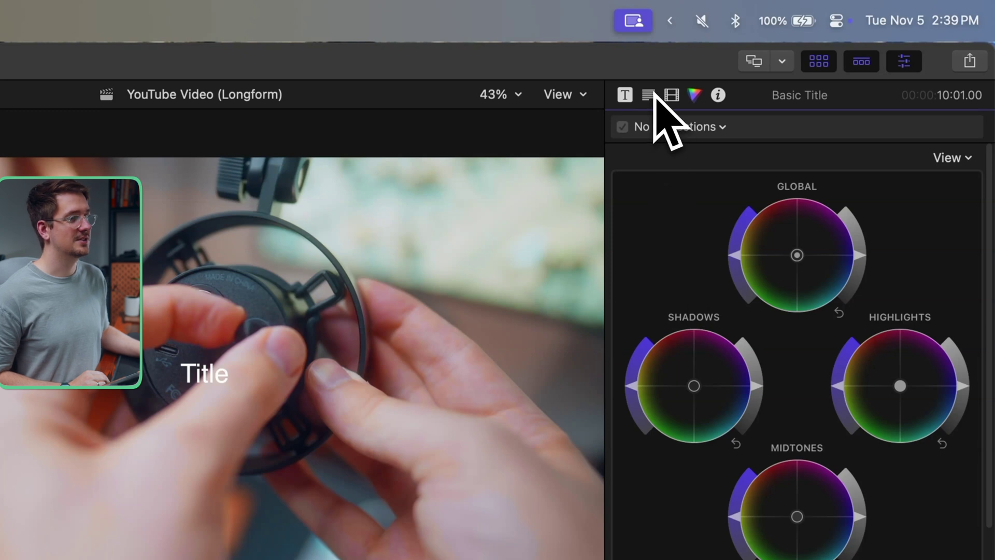
Set the title text to 'This is my title' in LEMON MILK at size 101
{"action": "left_click", "coordinate": [649, 95]}
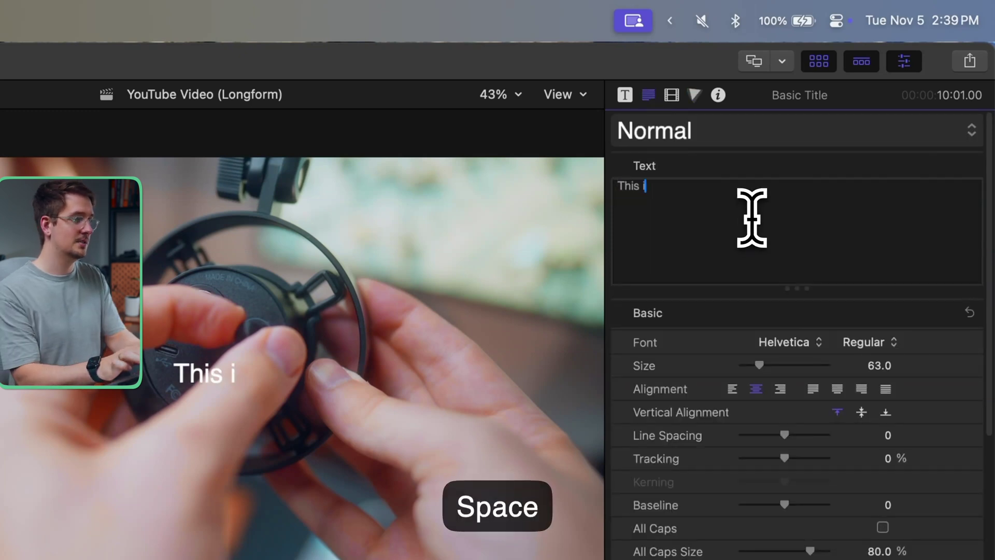
{"action": "type", "text": "tle"}
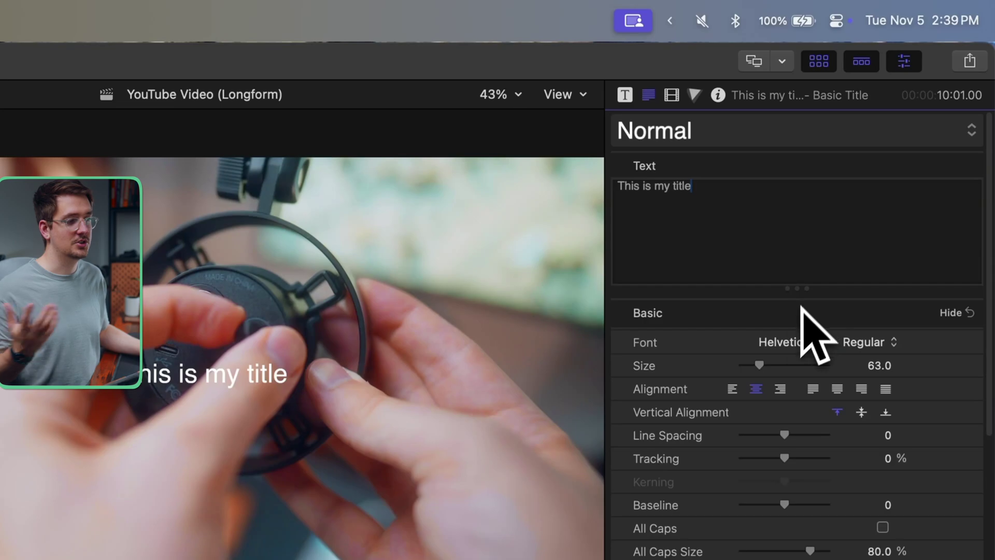
{"action": "left_click", "coordinate": [780, 342]}
{"action": "scroll", "coordinate": [674, 363], "scroll_direction": "down", "scroll_amount": 15}
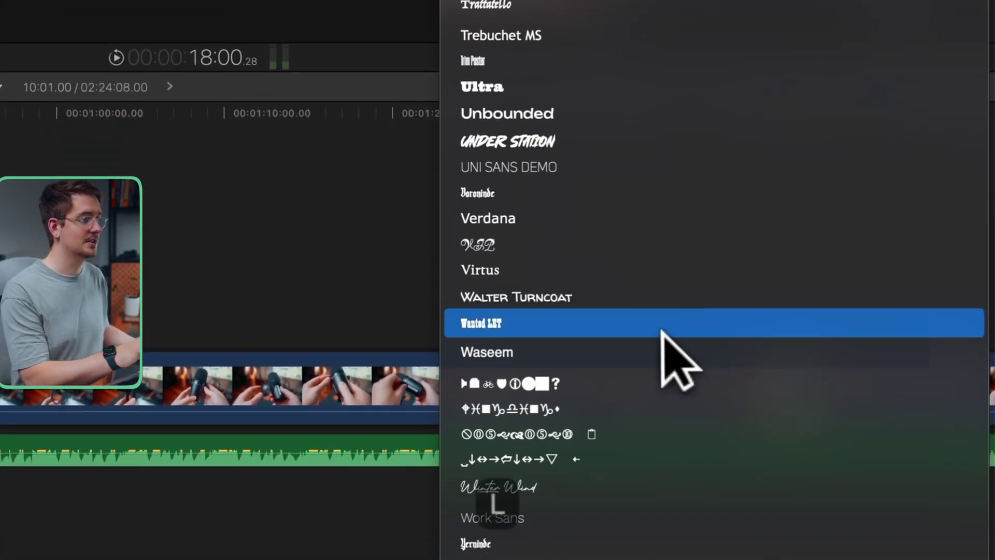
{"action": "key", "text": "l"}
{"action": "key", "text": "Return"}
{"action": "left_click_drag", "start_coordinate": [751, 359], "coordinate": [772, 358]}
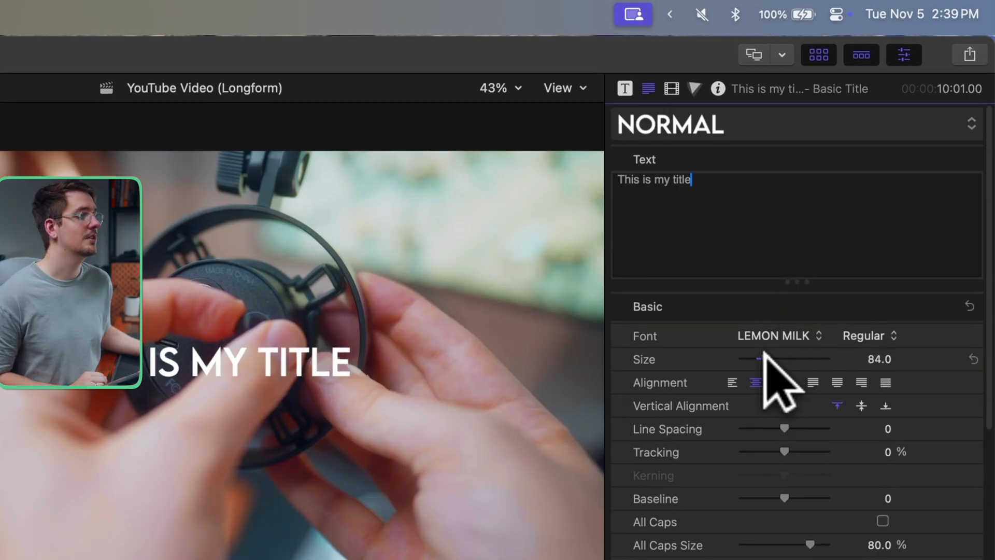
{"action": "scroll", "coordinate": [885, 422], "scroll_direction": "down", "scroll_amount": 5}
{"action": "scroll", "coordinate": [887, 426], "scroll_direction": "down", "scroll_amount": 5}
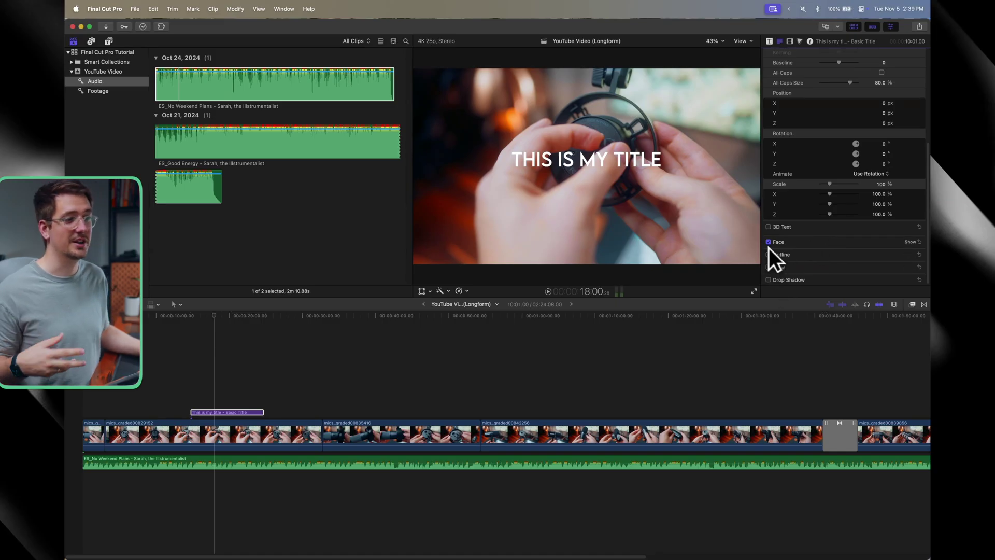
{"action": "scroll", "coordinate": [829, 156], "scroll_direction": "up", "scroll_amount": 5}
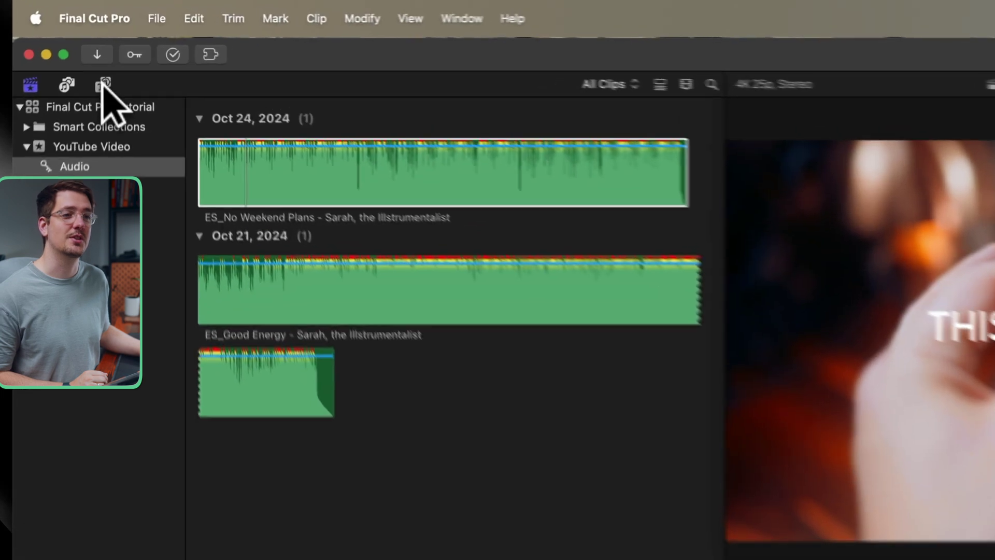
Browse all titles and preview the Glitch Titles, settling on Title 15
{"action": "left_click", "coordinate": [104, 84]}
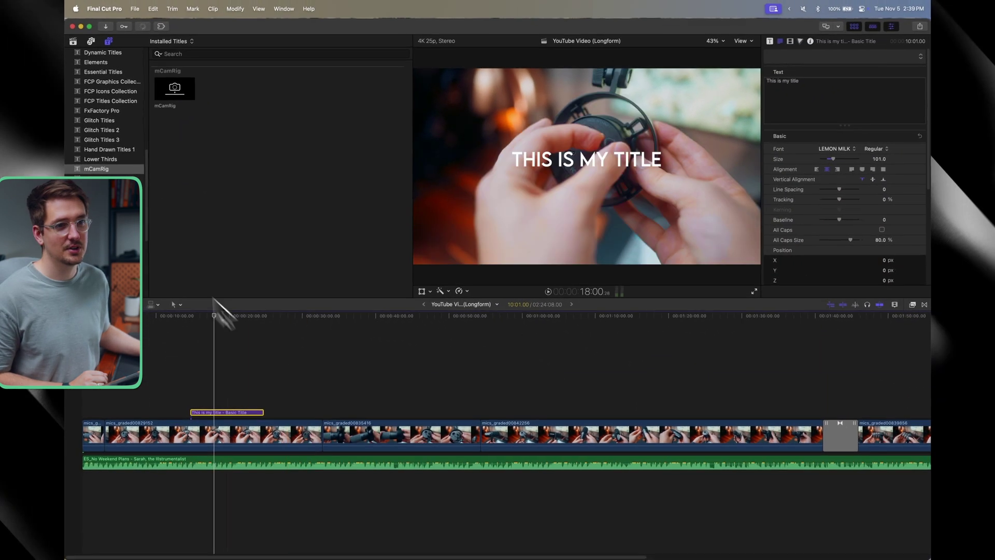
{"action": "scroll", "coordinate": [90, 101], "scroll_direction": "up", "scroll_amount": 5}
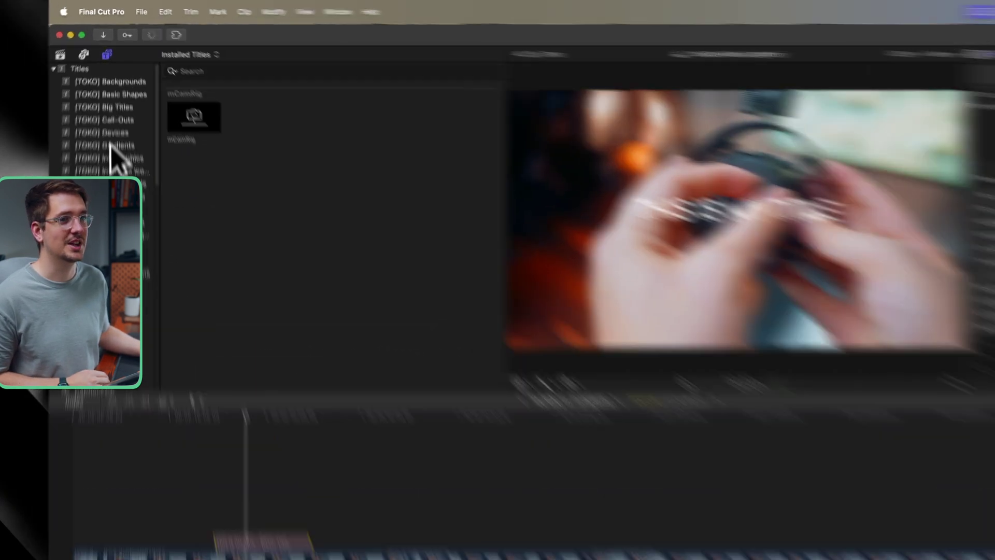
{"action": "left_click", "coordinate": [92, 69]}
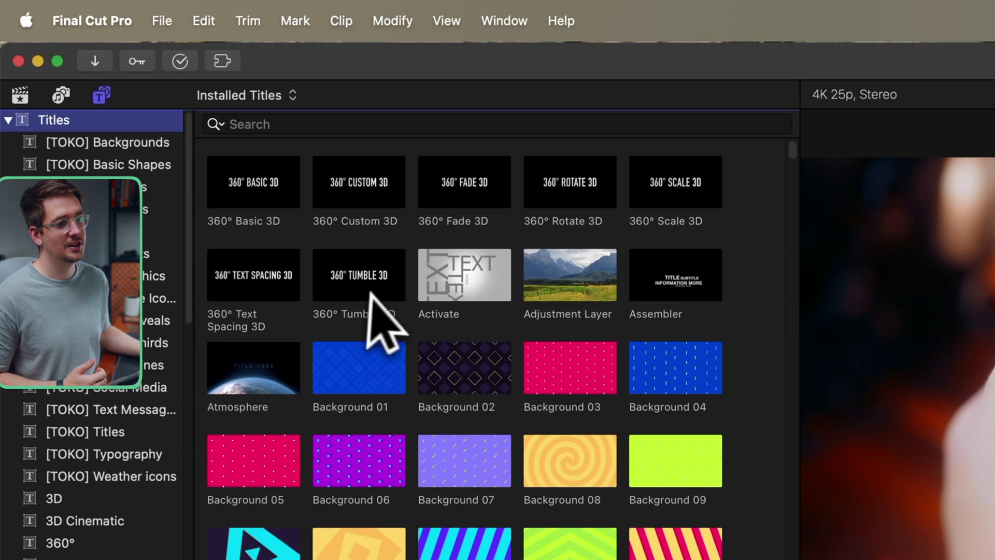
{"action": "left_click", "coordinate": [369, 293]}
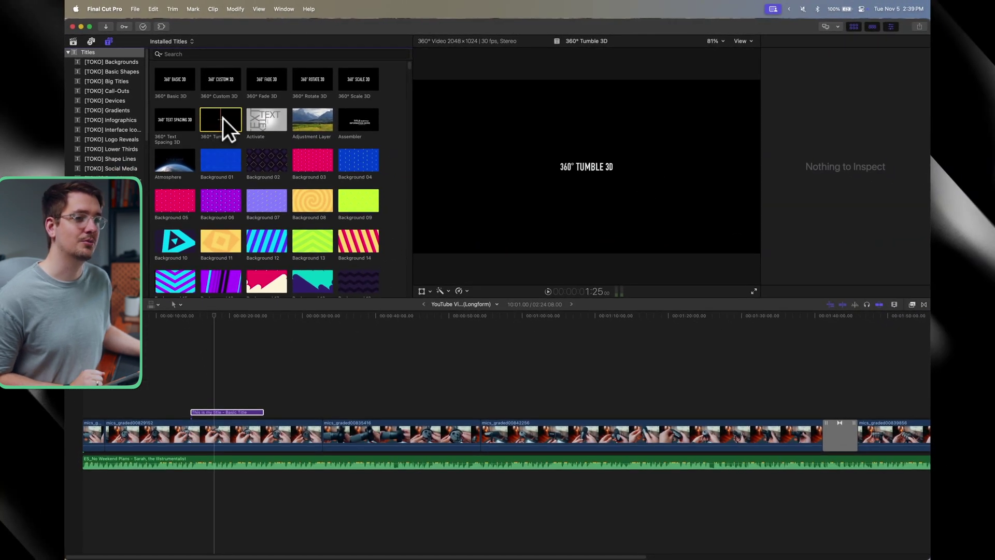
{"action": "left_click", "coordinate": [259, 119]}
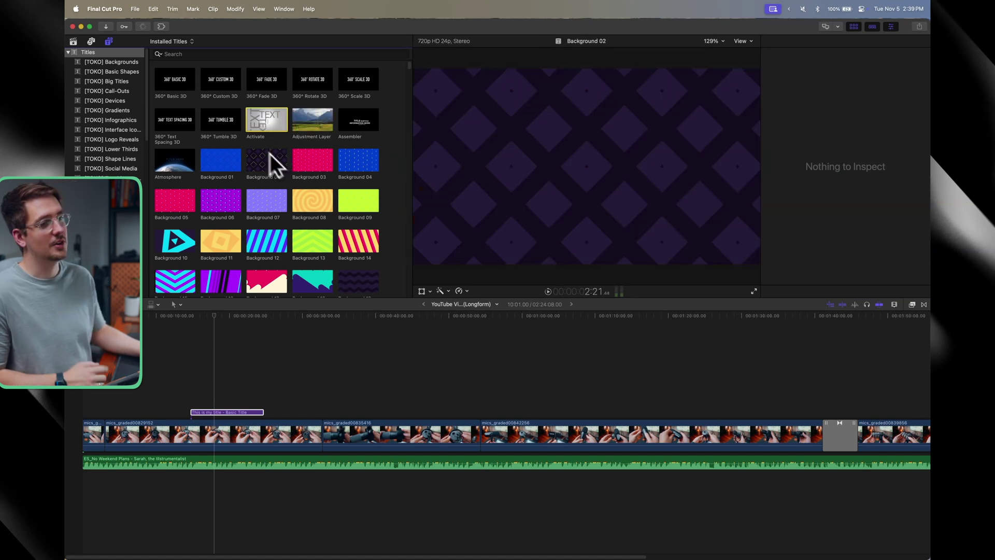
{"action": "scroll", "coordinate": [116, 123], "scroll_direction": "down", "scroll_amount": 5}
{"action": "left_click", "coordinate": [117, 155]}
{"action": "left_click", "coordinate": [207, 155]}
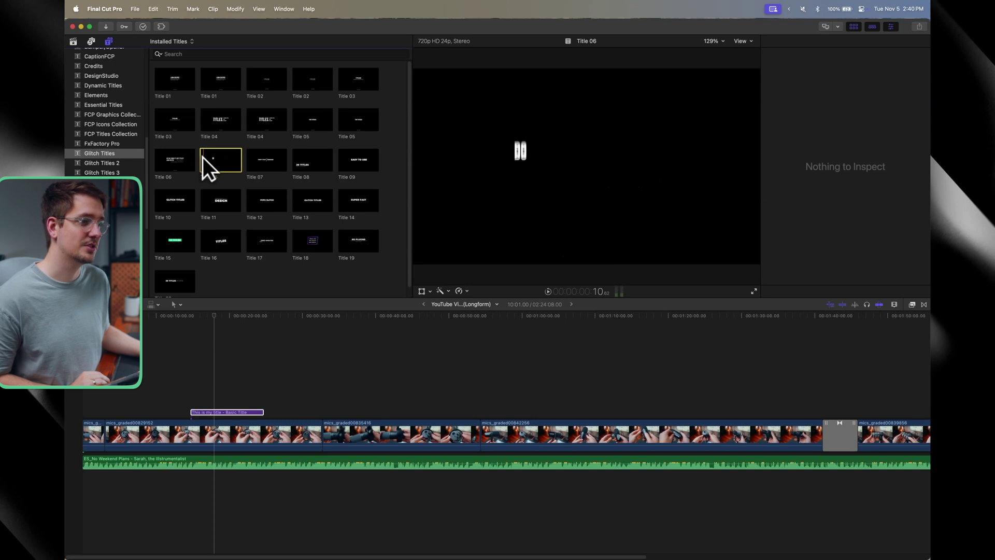
{"action": "left_click", "coordinate": [184, 239]}
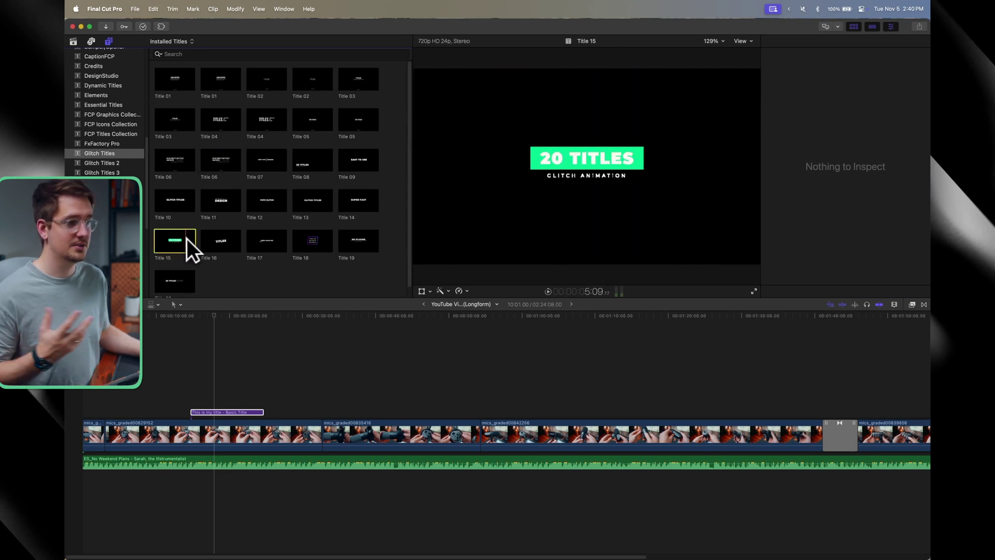
Place Glitch Title 15 above the mic clip and stretch it to 20:17
{"action": "left_click_drag", "start_coordinate": [172, 237], "coordinate": [295, 387]}
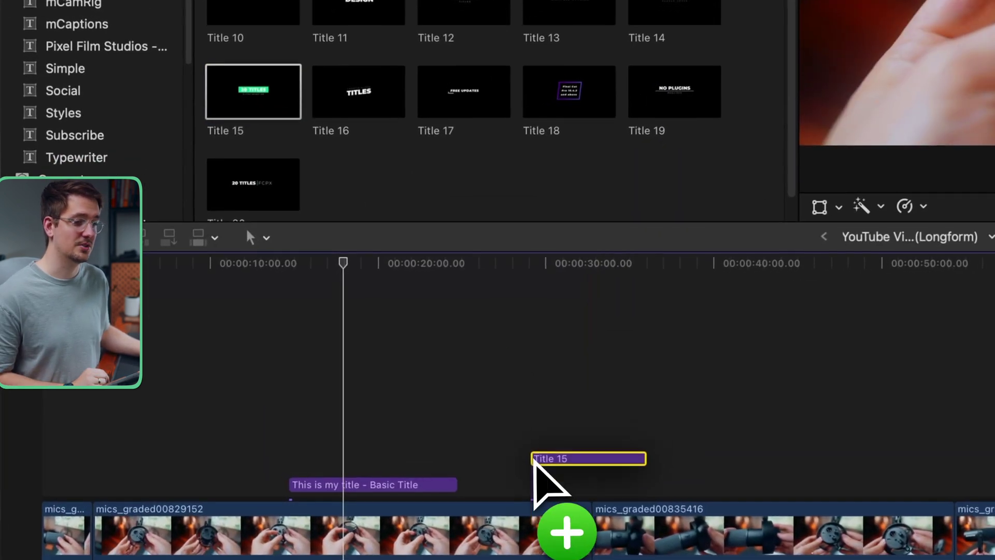
{"action": "key", "text": "space"}
{"action": "left_click_drag", "start_coordinate": [531, 429], "coordinate": [539, 426]}
{"action": "left_click_drag", "start_coordinate": [297, 385], "coordinate": [300, 414]}
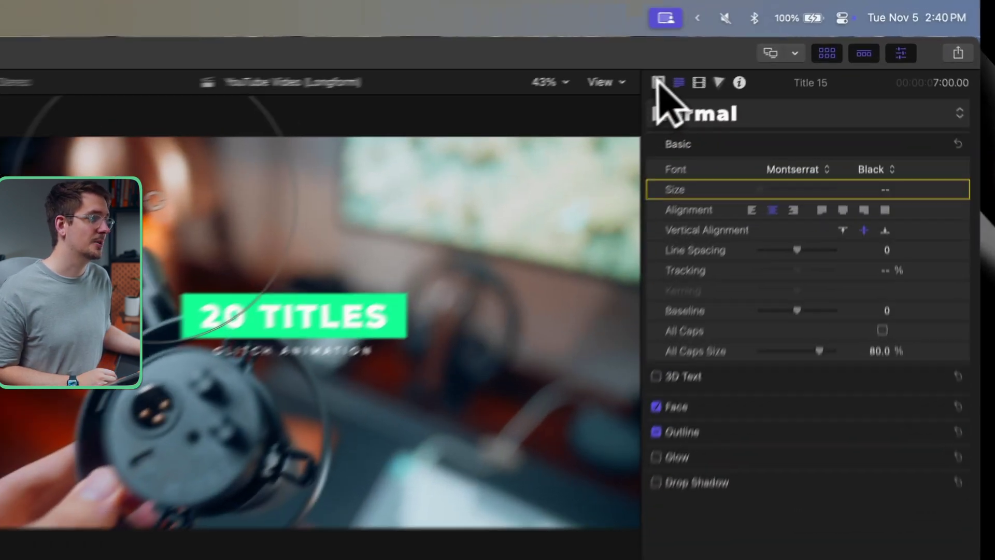
{"action": "left_click", "coordinate": [769, 41]}
{"action": "scroll", "coordinate": [762, 321], "scroll_direction": "down", "scroll_amount": 15}
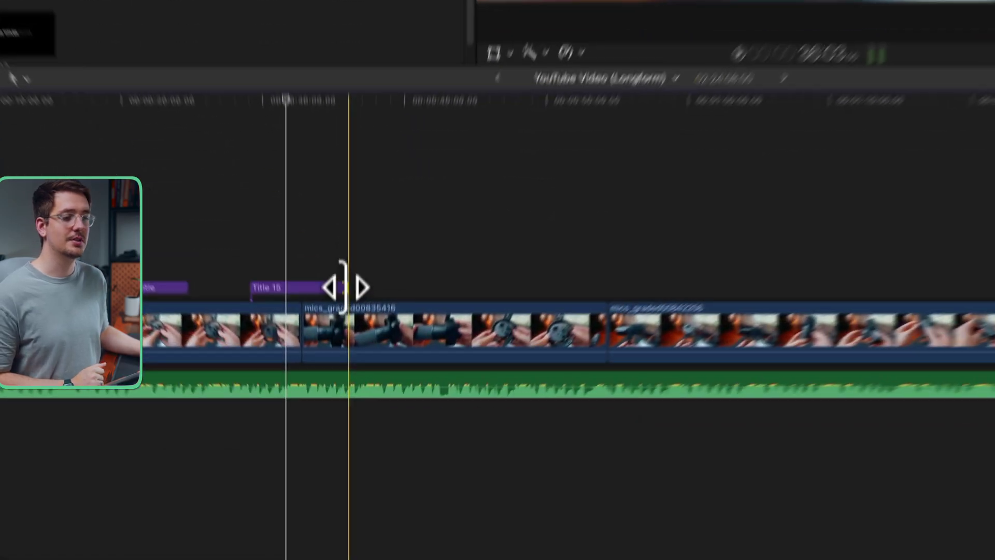
{"action": "left_click_drag", "start_coordinate": [347, 285], "coordinate": [432, 241]}
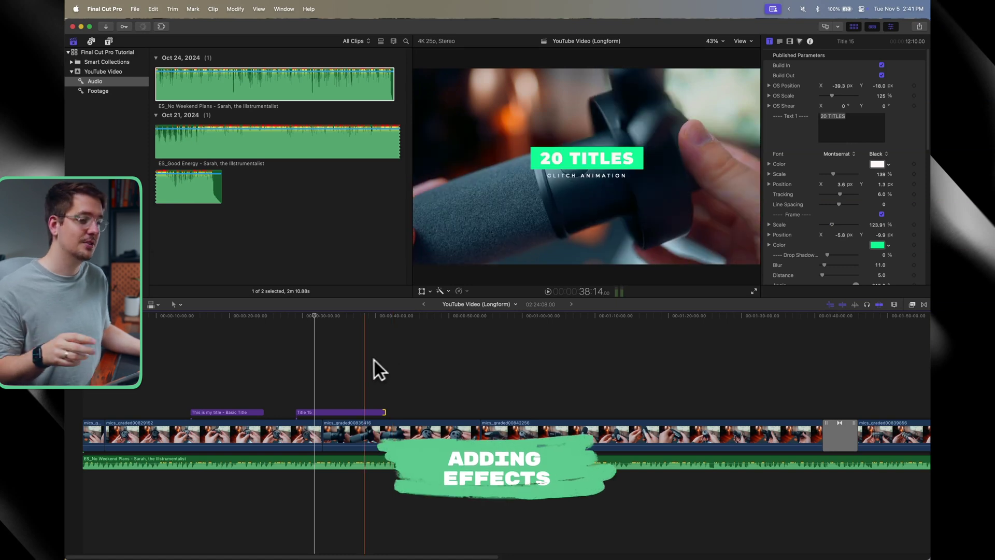
Delete the glitch title and preview effects from Film Grain to Stylize > Camcorder
{"action": "left_click", "coordinate": [371, 410]}
{"action": "key", "text": "BackSpace"}
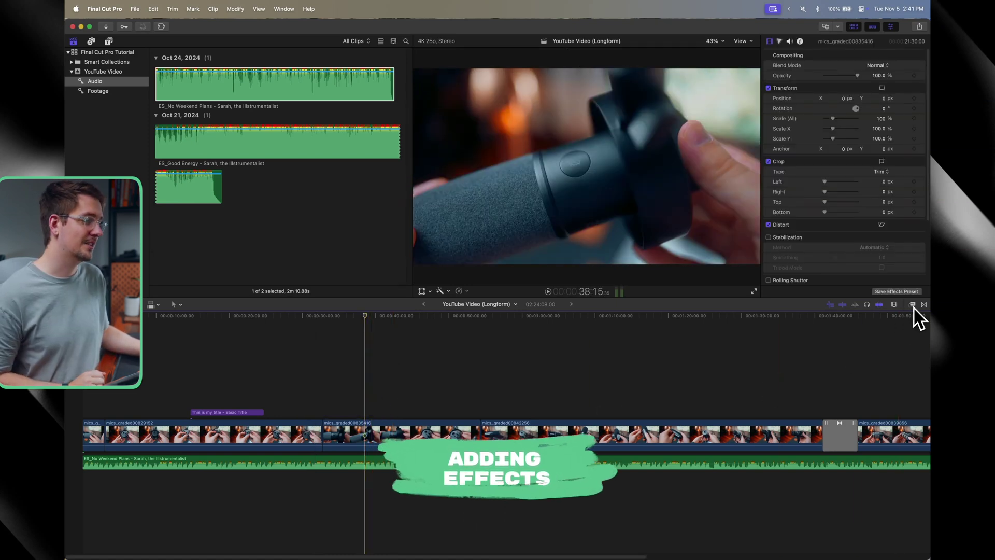
{"action": "left_click", "coordinate": [912, 304]}
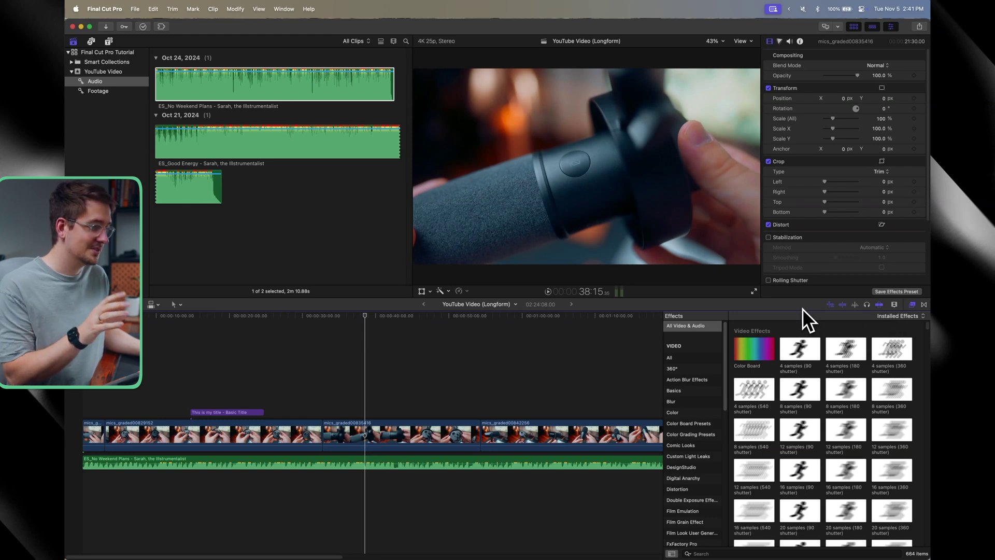
{"action": "left_click", "coordinate": [684, 522]}
{"action": "scroll", "coordinate": [699, 433], "scroll_direction": "down", "scroll_amount": 5}
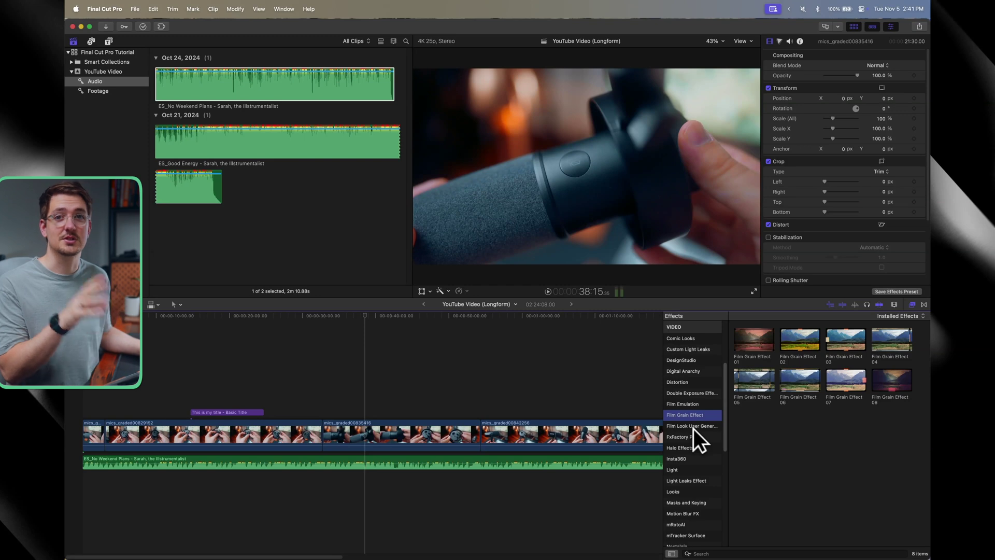
{"action": "left_click", "coordinate": [790, 338]}
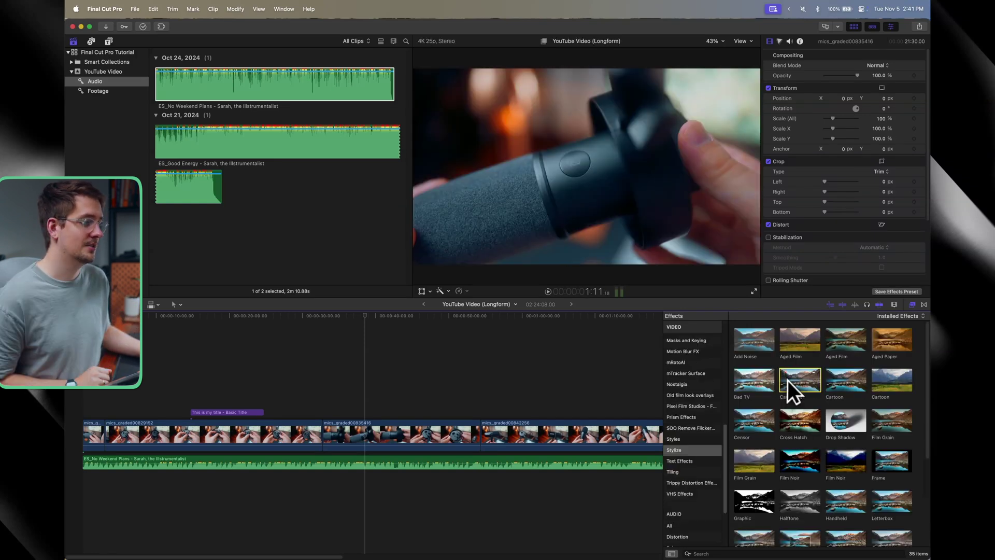
{"action": "left_click", "coordinate": [785, 379]}
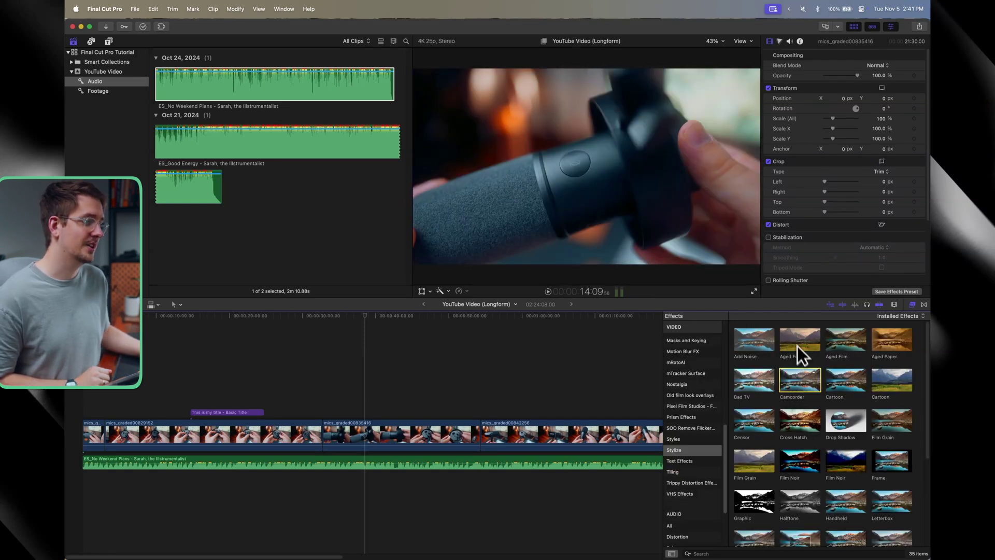
{"action": "left_click", "coordinate": [786, 335]}
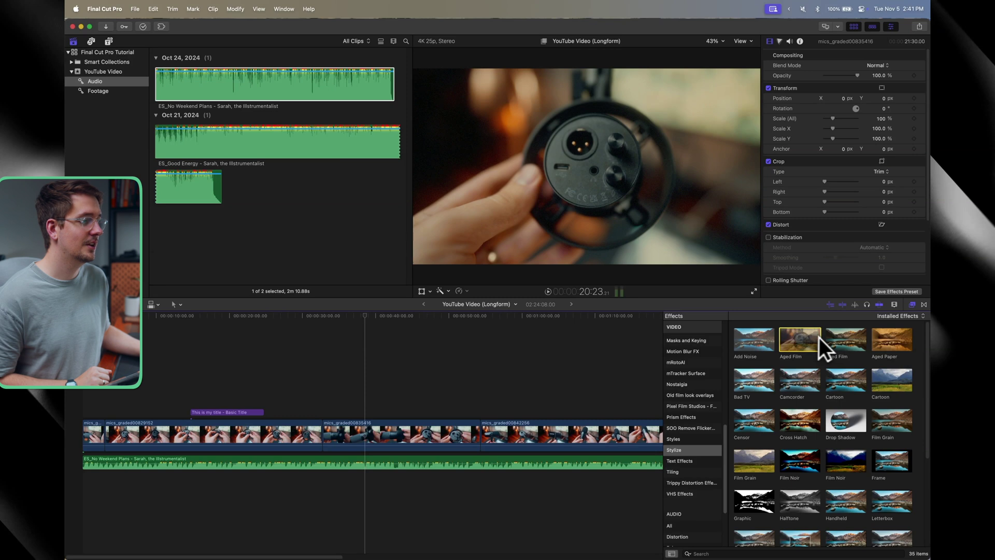
{"action": "left_click", "coordinate": [791, 377]}
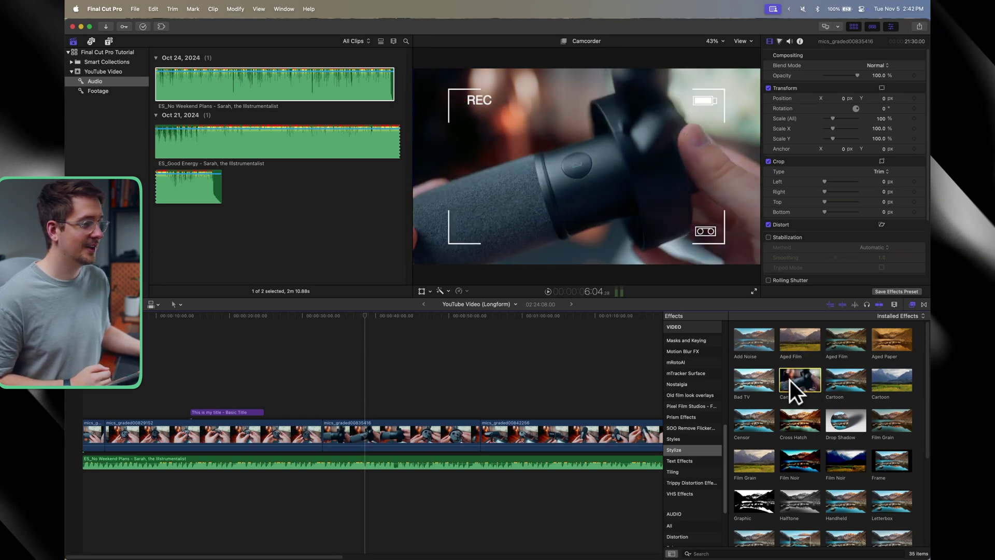
Apply Camcorder to the middle mic clip and vary its Amount
{"action": "left_click_drag", "start_coordinate": [791, 375], "coordinate": [391, 394]}
{"action": "left_click_drag", "start_coordinate": [363, 434], "coordinate": [349, 428]}
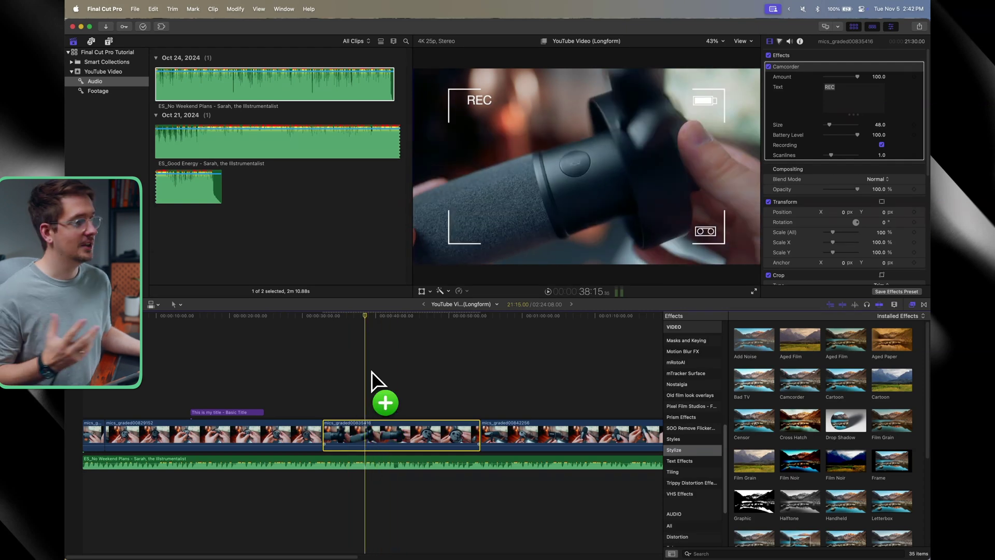
{"action": "left_click_drag", "start_coordinate": [376, 369], "coordinate": [572, 163]}
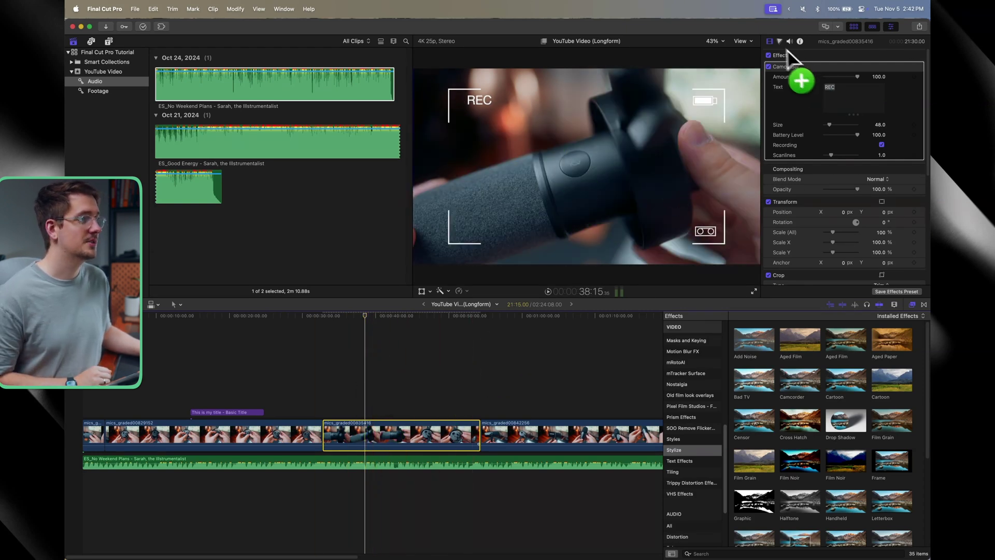
{"action": "left_click_drag", "start_coordinate": [867, 86], "coordinate": [808, 76]}
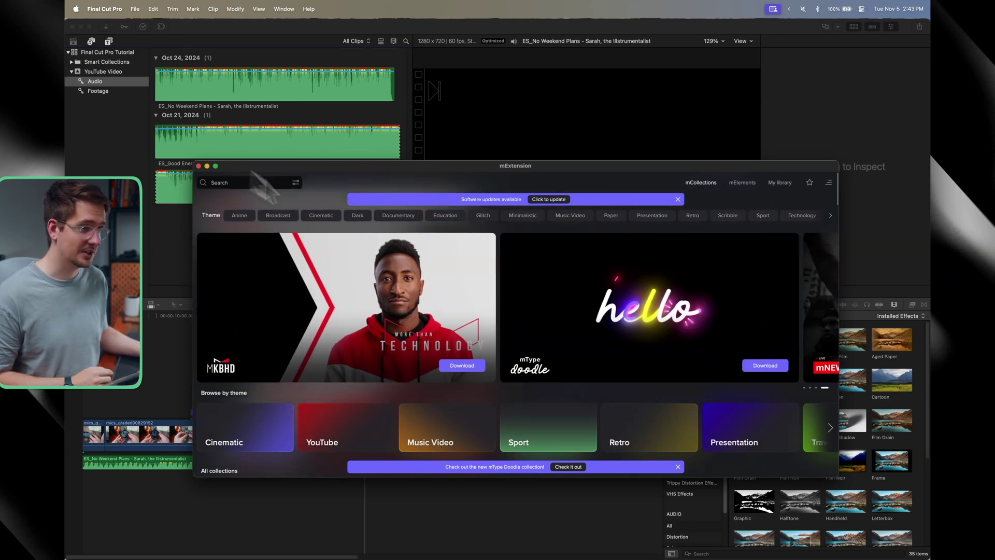
Enlarge the mExtension window, scroll through mCollections, and switch to mElements
{"action": "left_click_drag", "start_coordinate": [817, 156], "coordinate": [879, 49]}
{"action": "scroll", "coordinate": [367, 382], "scroll_direction": "down", "scroll_amount": 5}
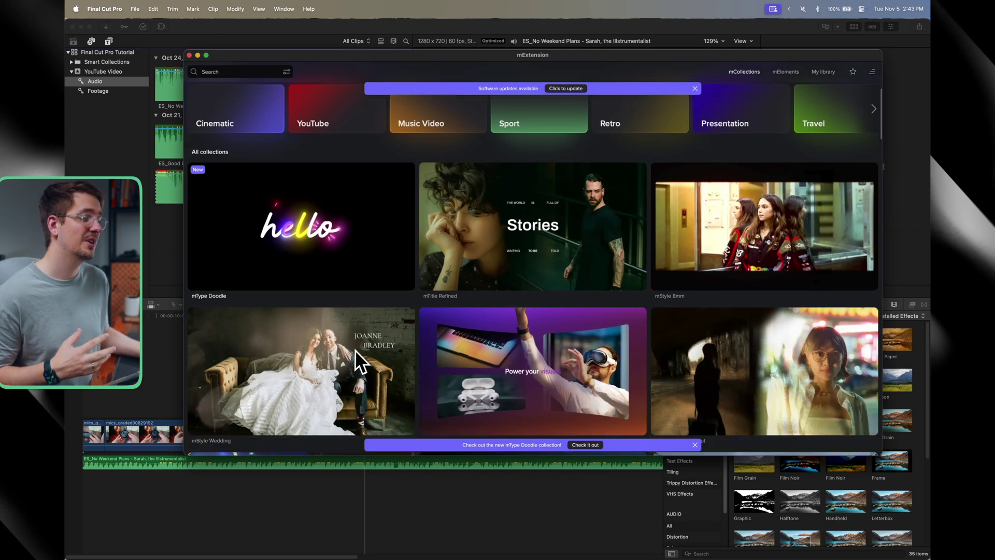
{"action": "scroll", "coordinate": [423, 320], "scroll_direction": "down", "scroll_amount": 4}
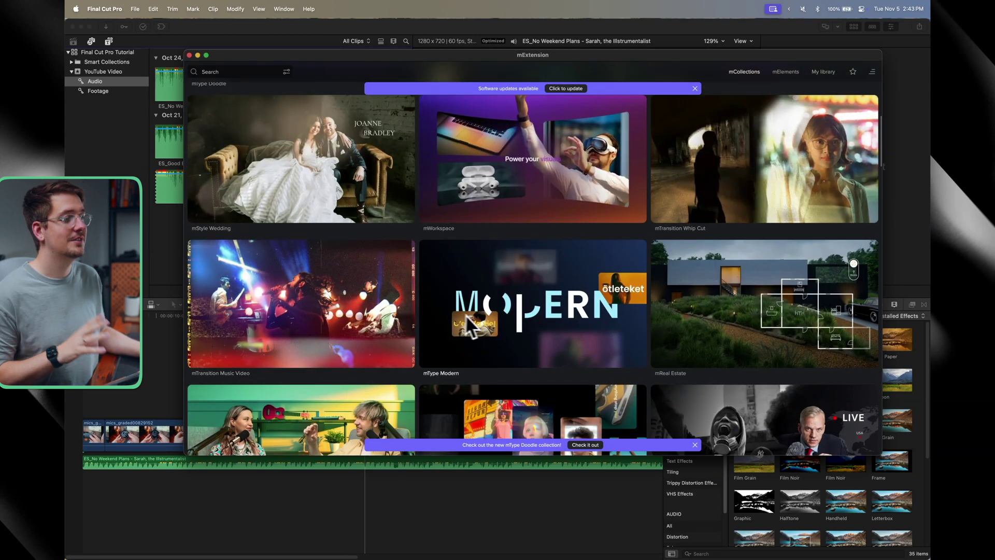
{"action": "scroll", "coordinate": [480, 317], "scroll_direction": "up", "scroll_amount": 15}
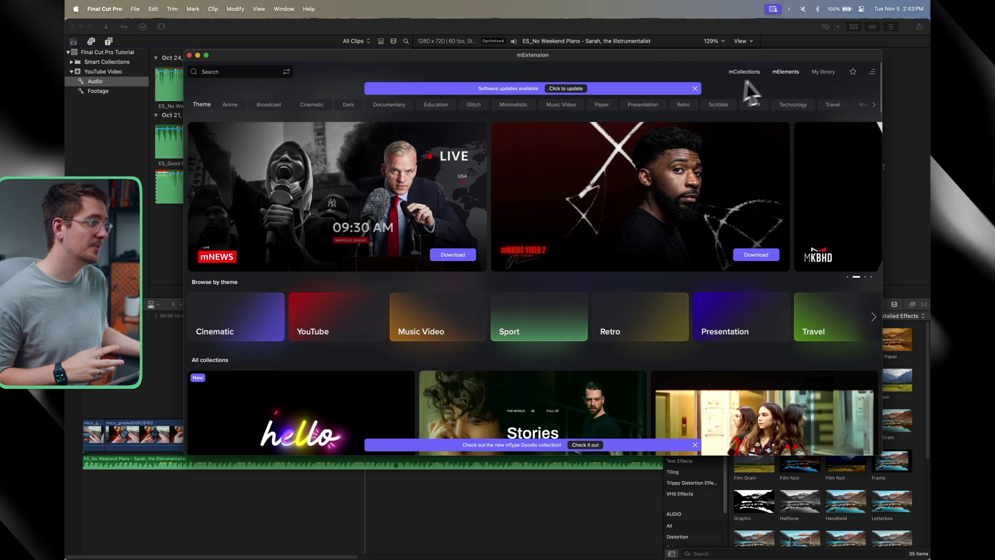
{"action": "left_click", "coordinate": [785, 73]}
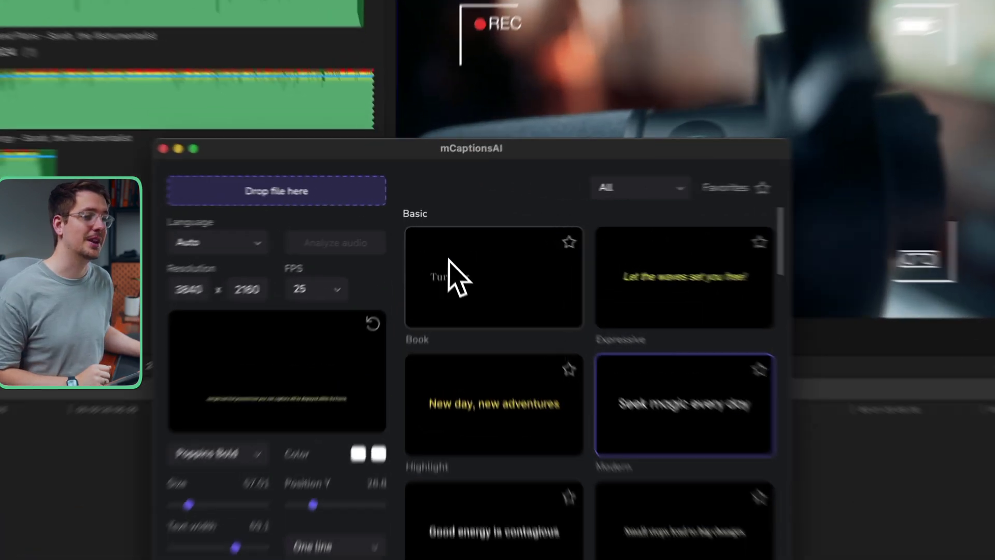
Apply the Book template from the Basic section so captions use the Playfair font
{"action": "left_click", "coordinate": [456, 240]}
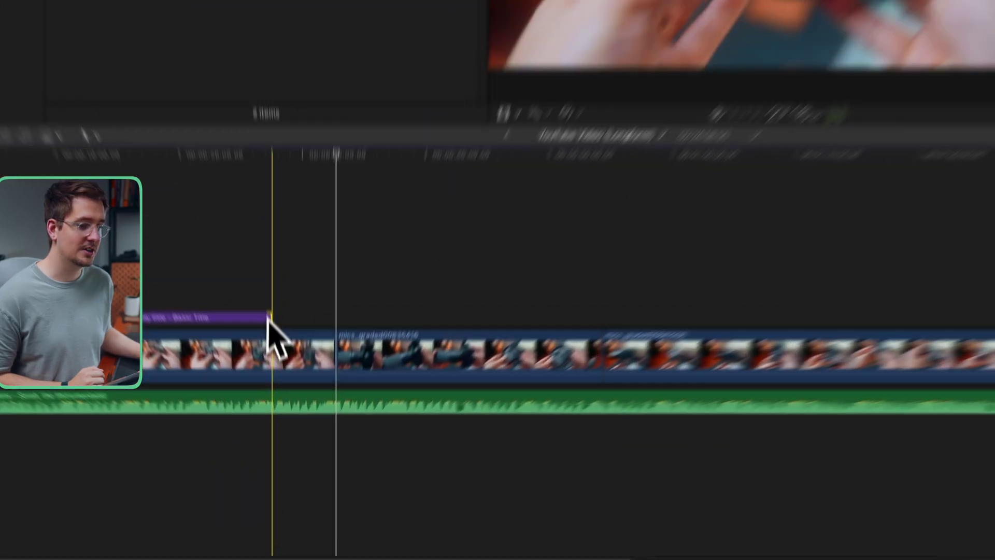
Lengthen the 'This is my title' Basic Title across several mic clips and play it back
{"action": "left_click_drag", "start_coordinate": [268, 317], "coordinate": [447, 324]}
{"action": "left_click_drag", "start_coordinate": [671, 243], "coordinate": [886, 243]}
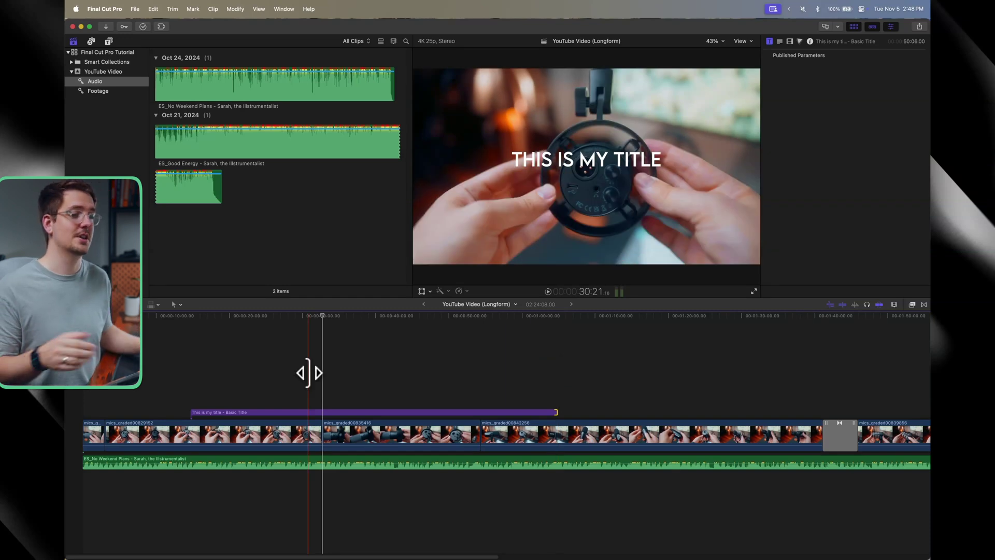
{"action": "key", "text": "space"}
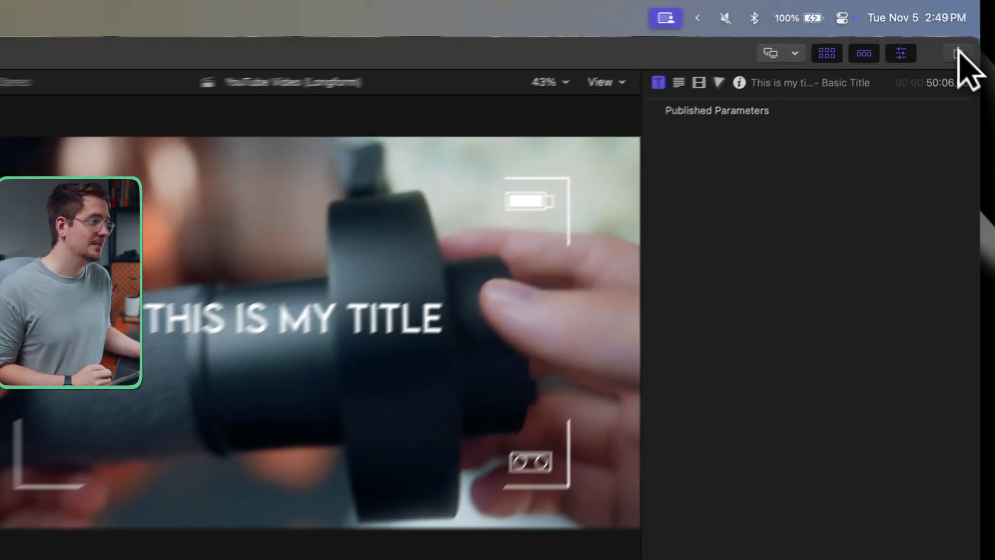
Export the project to a file as Video and Audio with H.264, saving it to Test Projects
{"action": "left_click", "coordinate": [919, 27]}
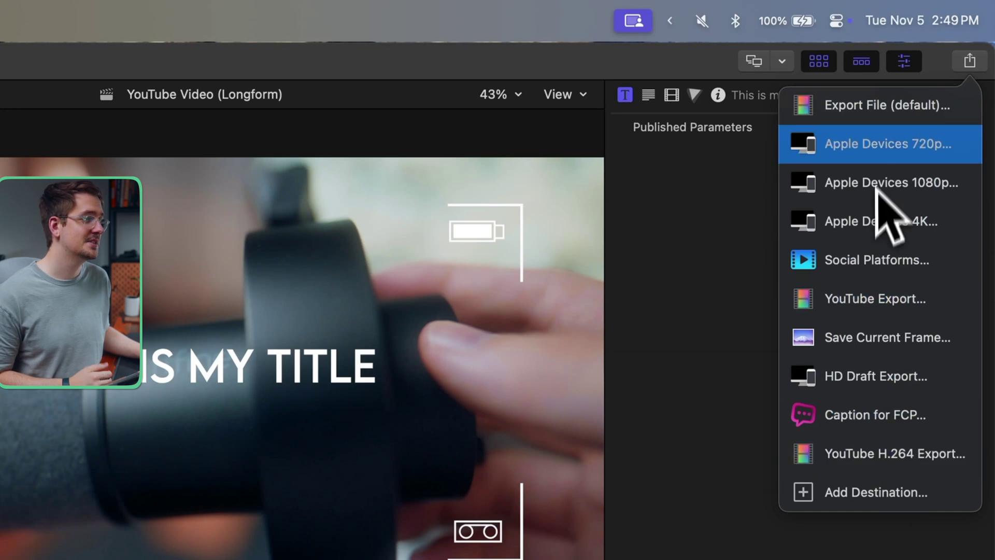
{"action": "left_click", "coordinate": [906, 105]}
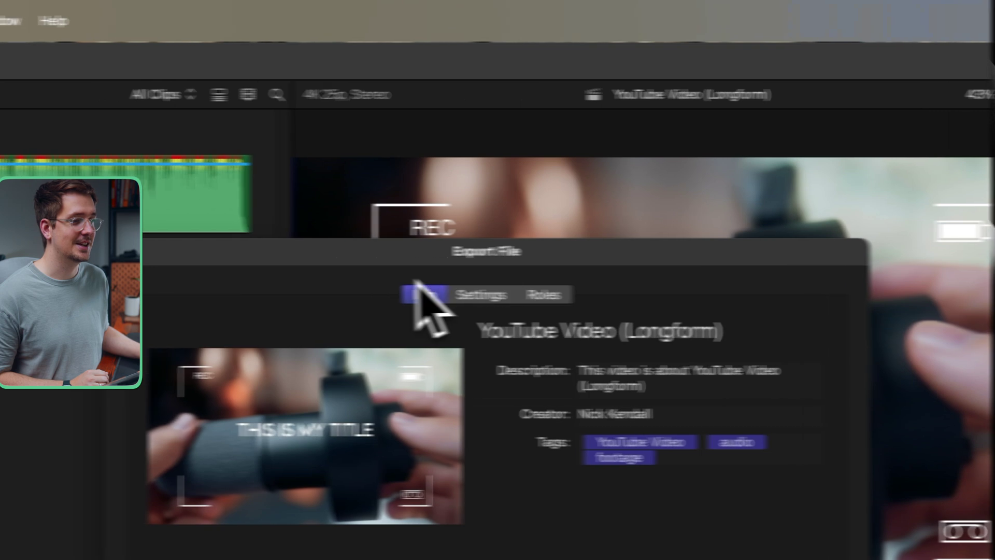
{"action": "left_click", "coordinate": [314, 295]}
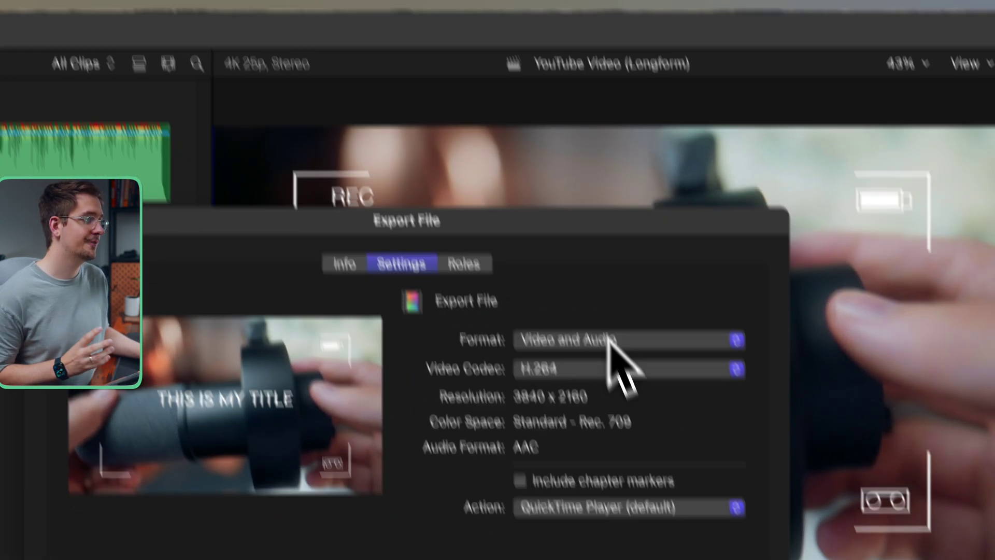
{"action": "left_click", "coordinate": [617, 358]}
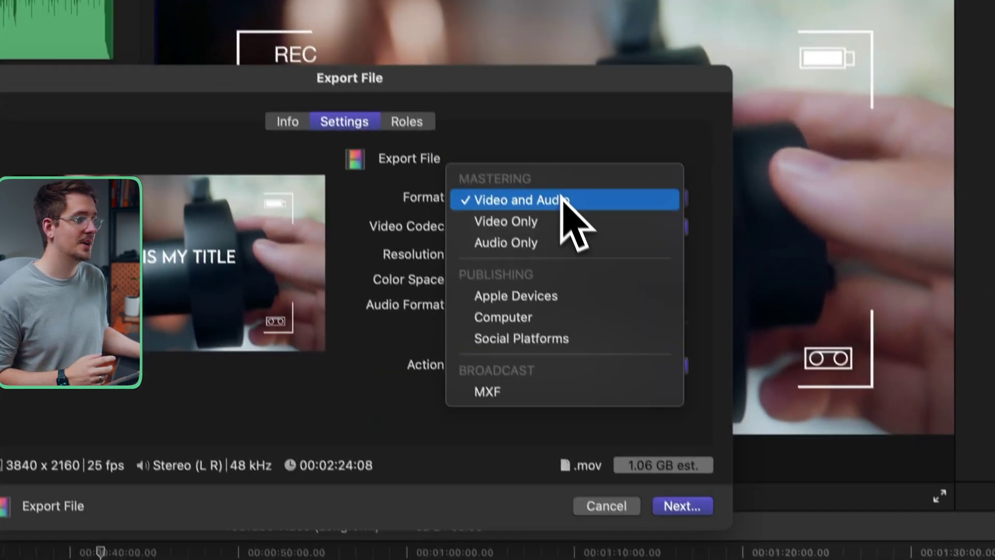
{"action": "left_click", "coordinate": [538, 182]}
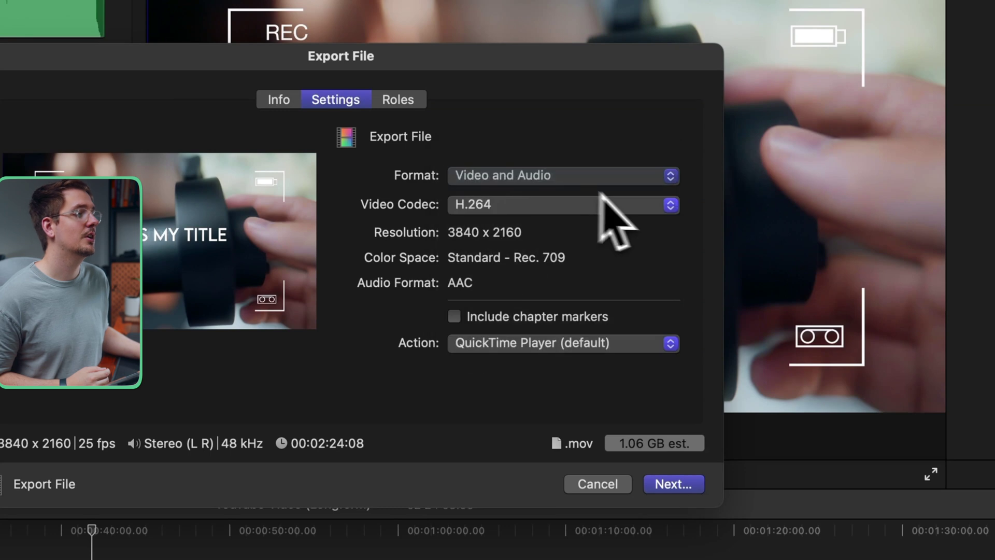
{"action": "left_click", "coordinate": [535, 210]}
{"action": "left_click", "coordinate": [551, 208]}
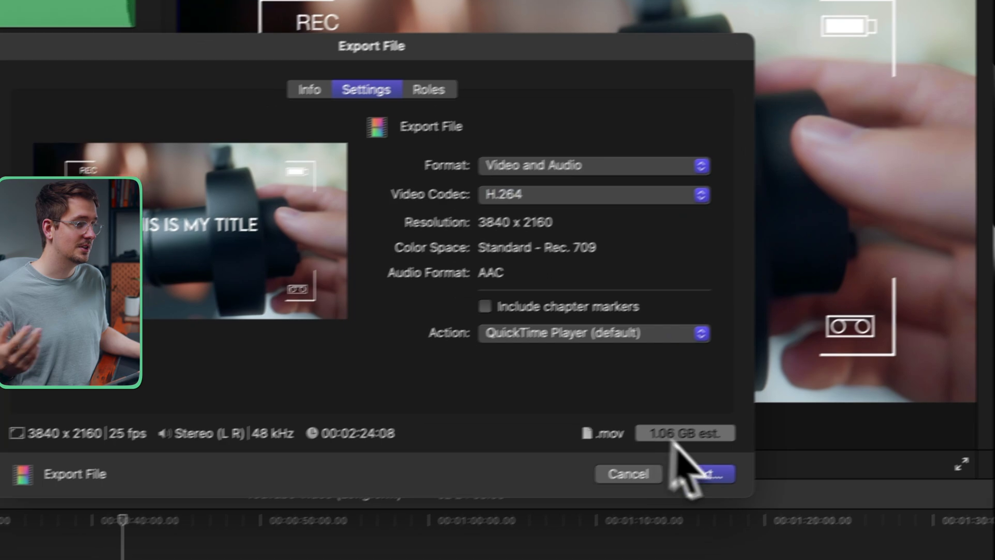
{"action": "left_click", "coordinate": [673, 483]}
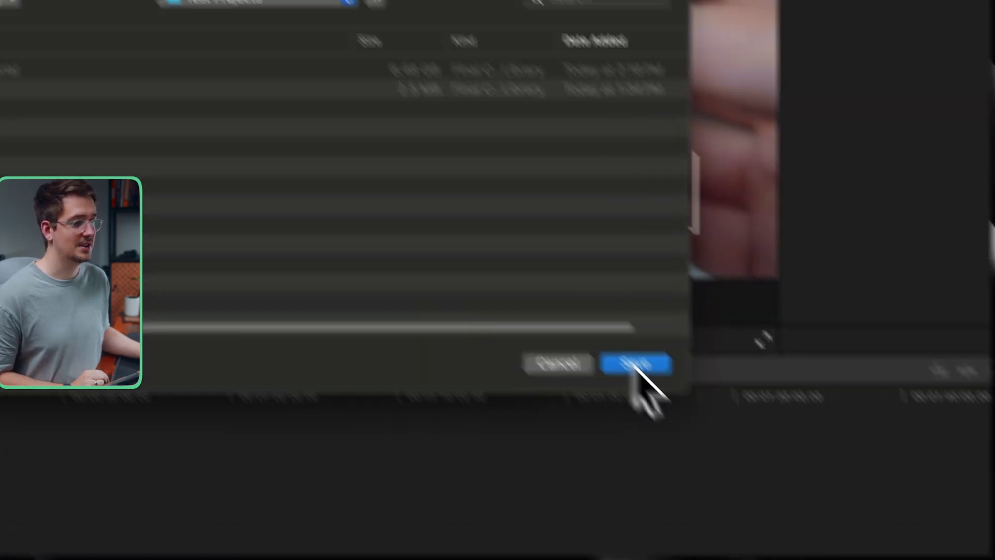
{"action": "left_click", "coordinate": [985, 490]}
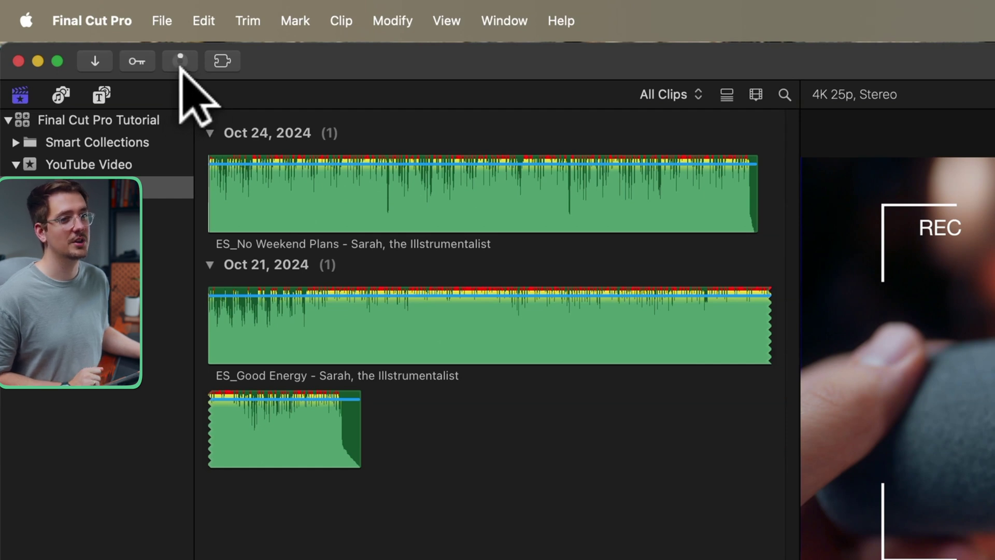
Show the Background Tasks window to check the export's Sharing progress
{"action": "left_click", "coordinate": [180, 61]}
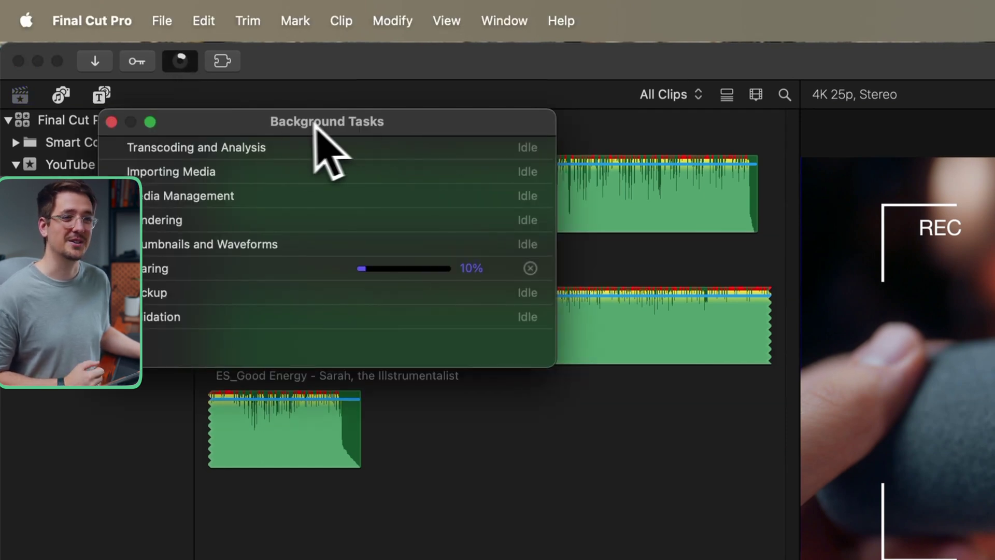